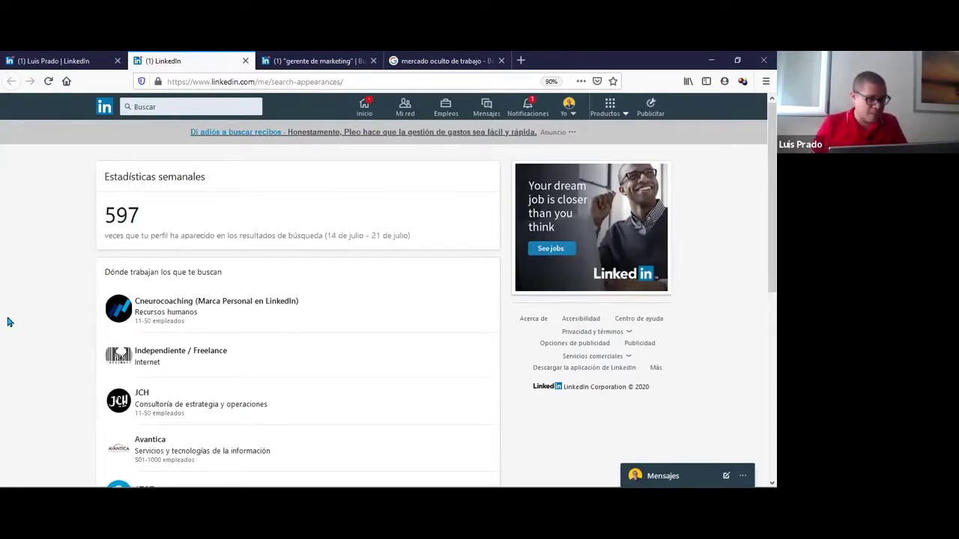
# Examine the weekly search statistics: the searchers' employers, their occupations and the keywords used.
pyautogui.scroll(-3, 9, 322)
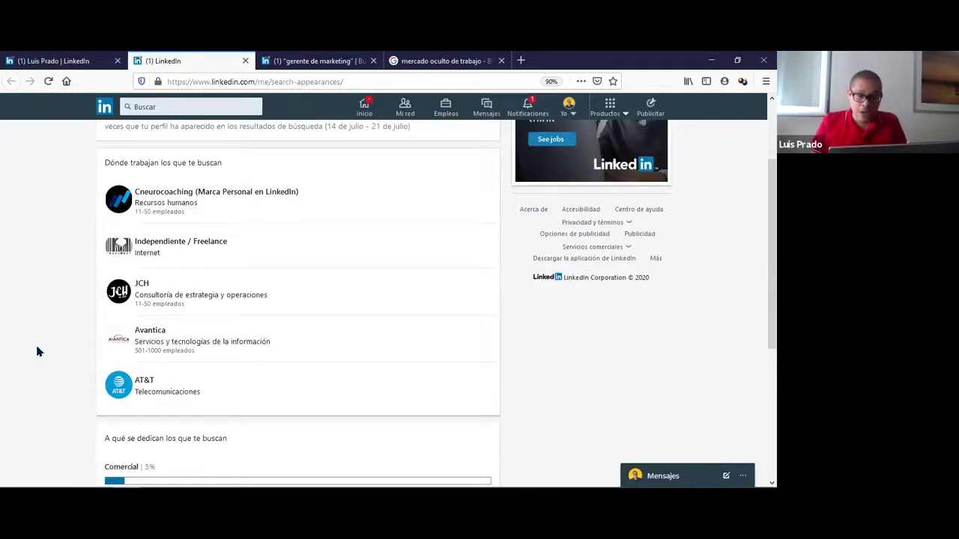
pyautogui.scroll(-2, 3, 386)
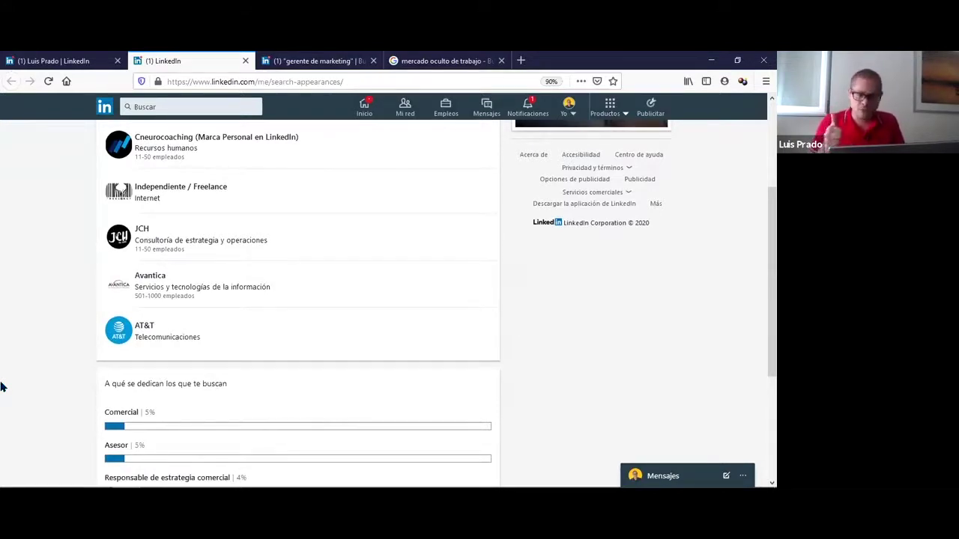
pyautogui.scroll(-5, 3, 386)
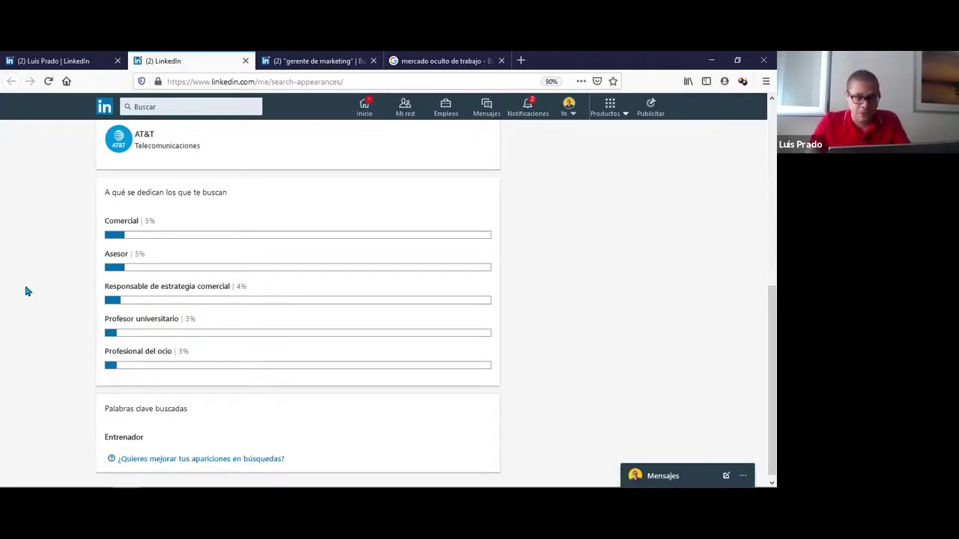
pyautogui.scroll(-1, 26, 291)
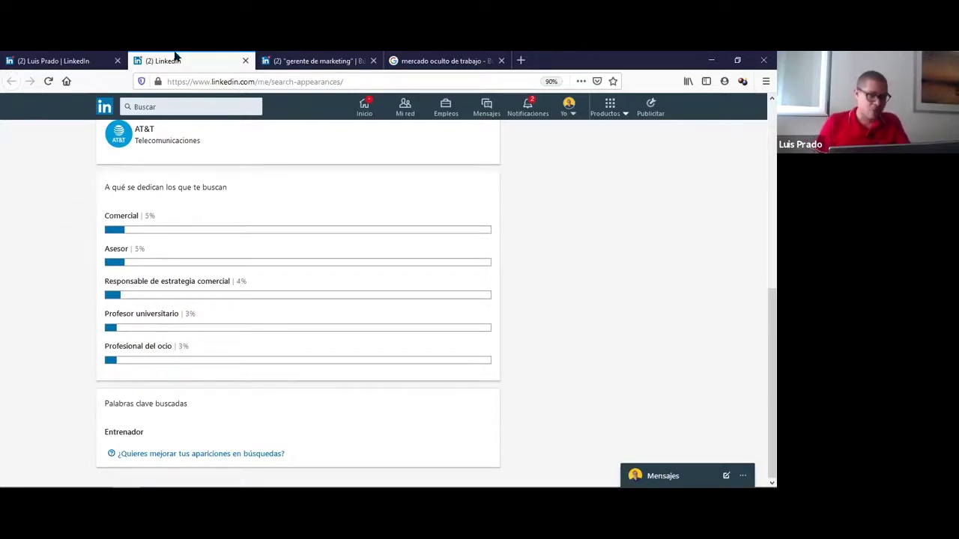
# Review the own profile's headline and the Tu panel figures, including apariciones en búsquedas.
pyautogui.click(72, 56)
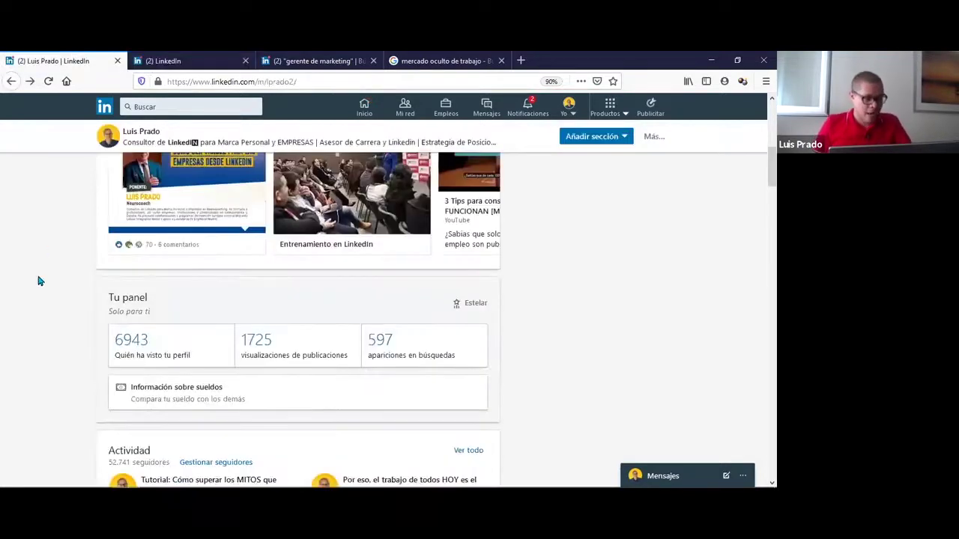
pyautogui.scroll(5, 40, 281)
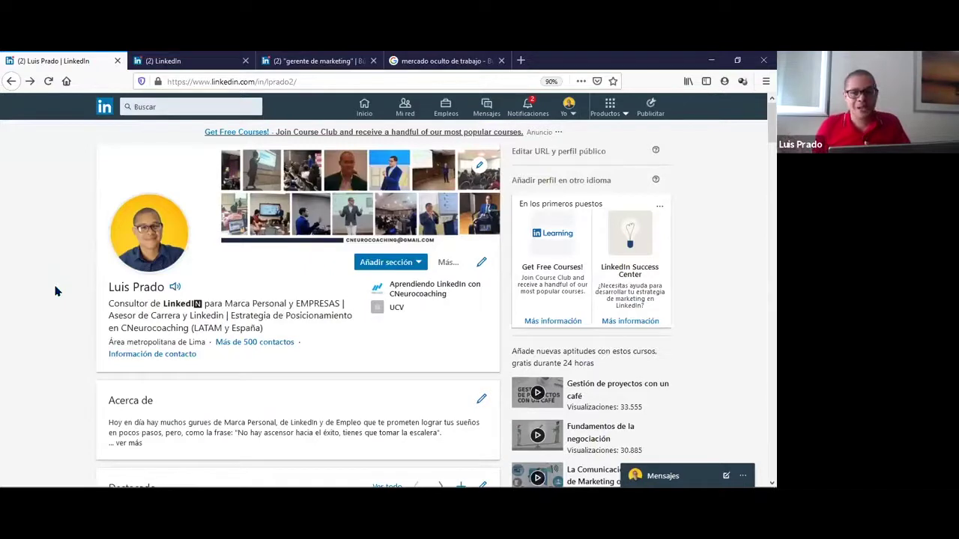
pyautogui.scroll(-6, 55, 292)
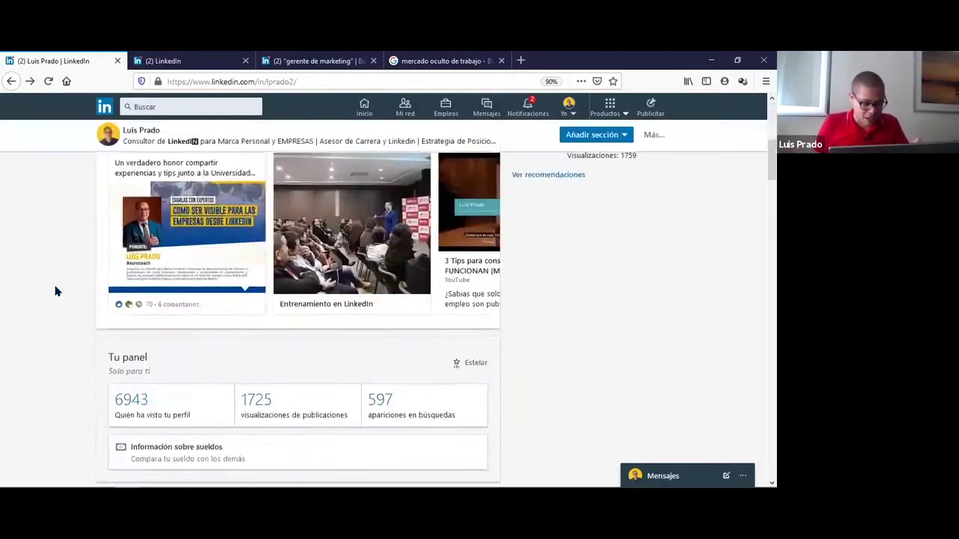
pyautogui.scroll(-1, 55, 291)
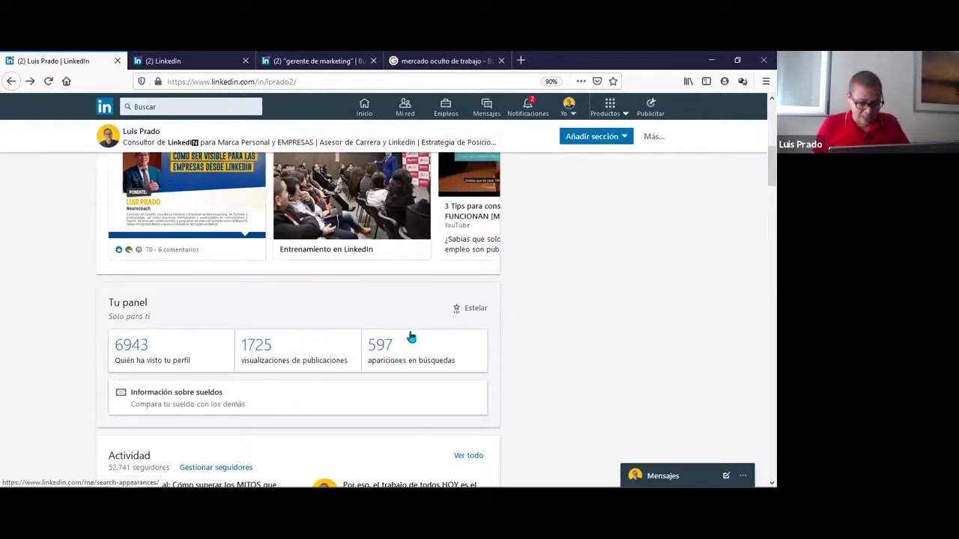
pyautogui.scroll(1, 2, 364)
pyautogui.scroll(10, 2, 364)
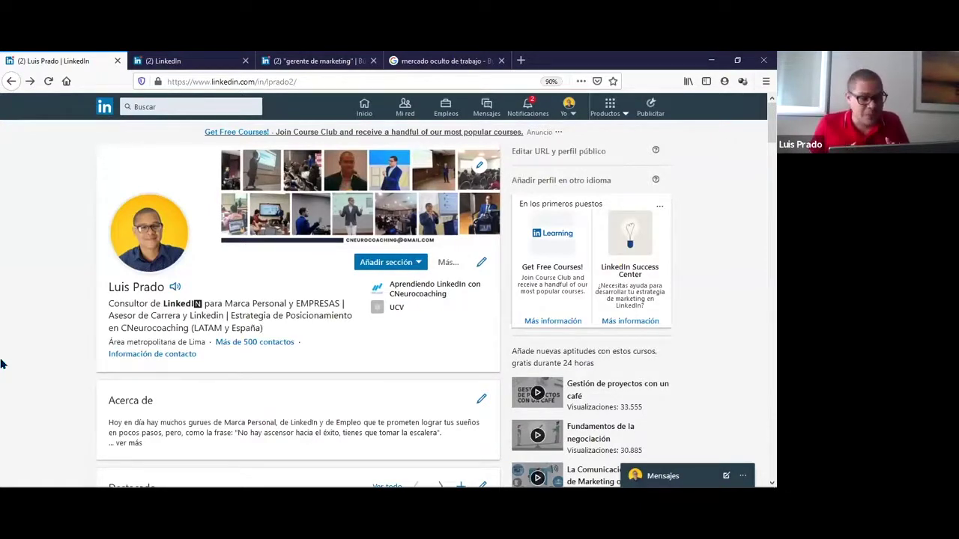
# Examine the México people search results for "gerente de marketing", dismissing the chat window and highlighting the query and result count.
pyautogui.click(320, 60)
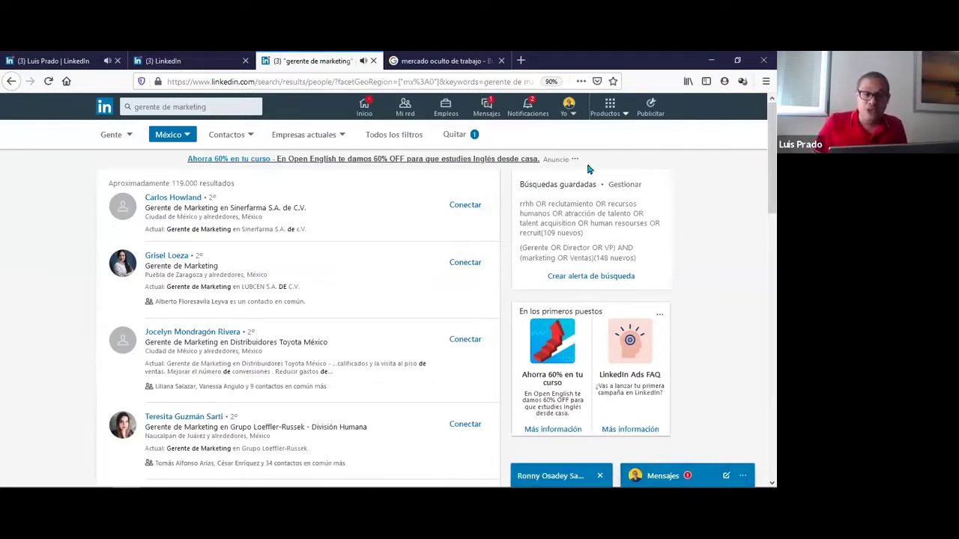
pyautogui.click(599, 475)
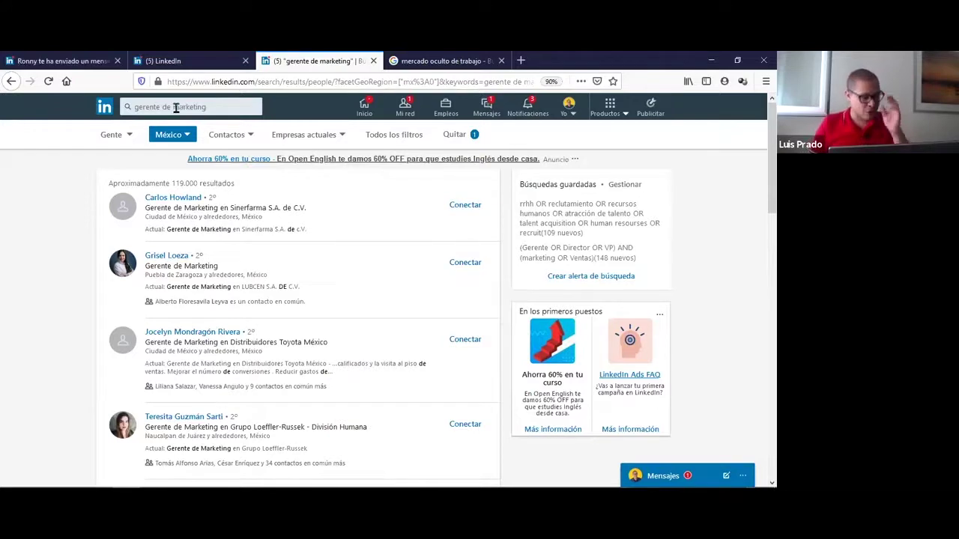
pyautogui.click(167, 107)
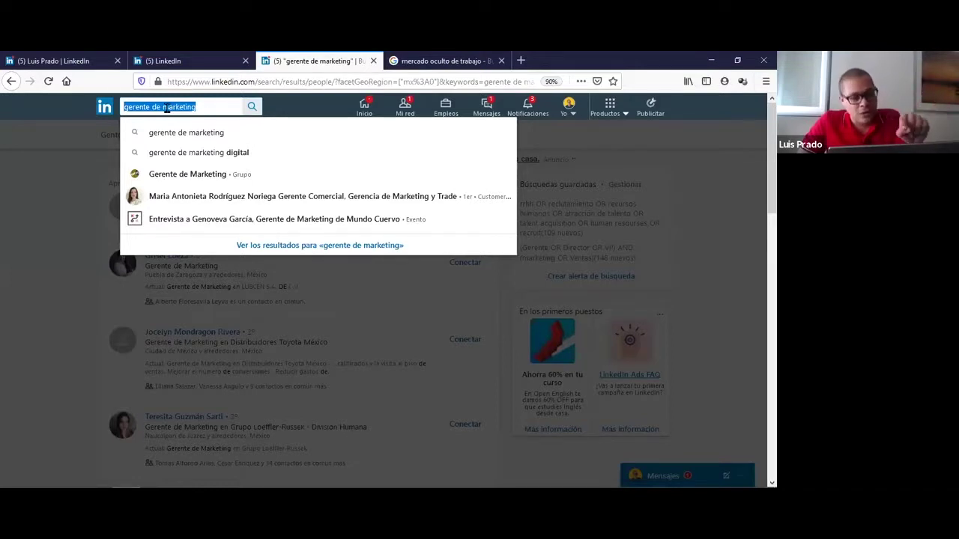
pyautogui.doubleClick(165, 107)
pyautogui.click(166, 107)
pyautogui.tripleClick(165, 107)
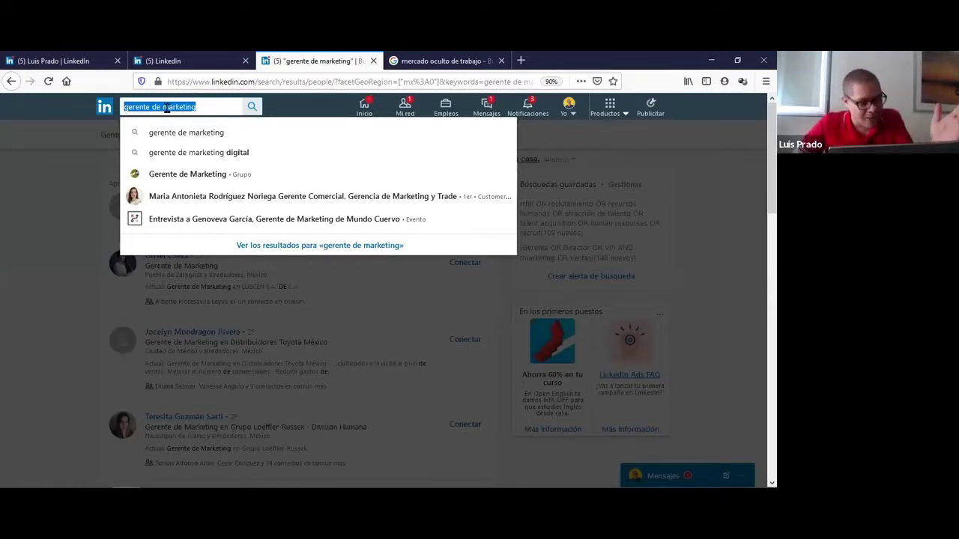
pyautogui.click(33, 257)
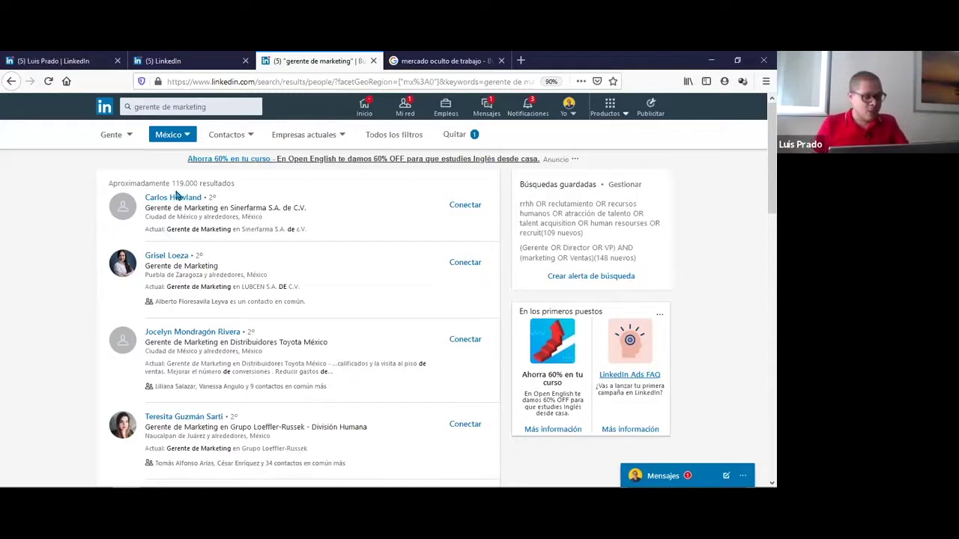
pyautogui.moveTo(171, 182); pyautogui.dragTo(198, 182)
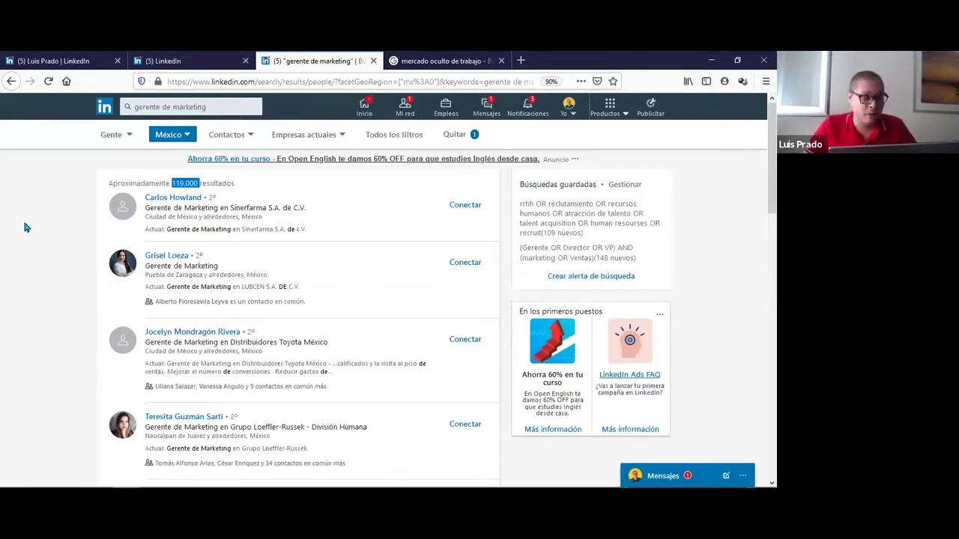
# Open the second search result's profile in a new tab and examine its "Gerente de Marketing" headline and Experiencia section.
pyautogui.rightClick(159, 260)
pyautogui.click(176, 262)
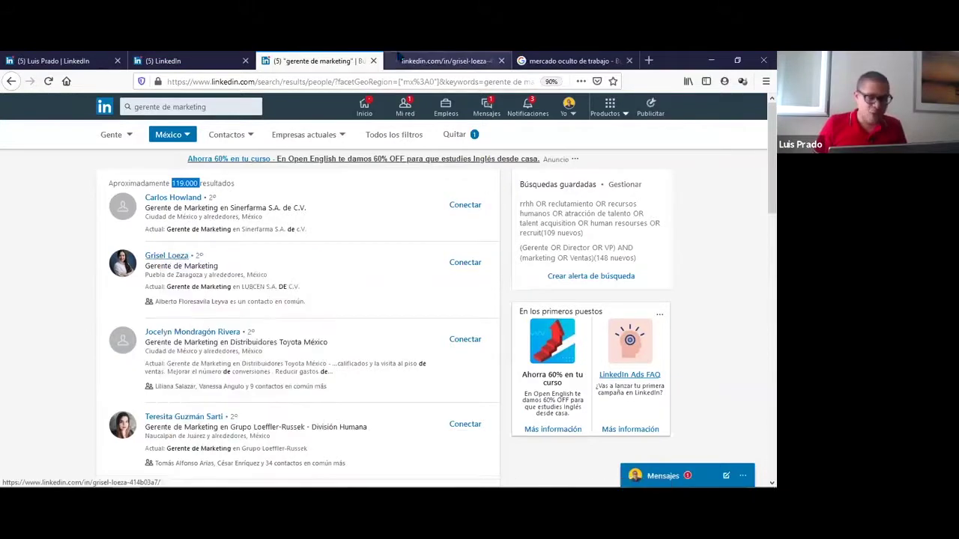
pyautogui.click(398, 58)
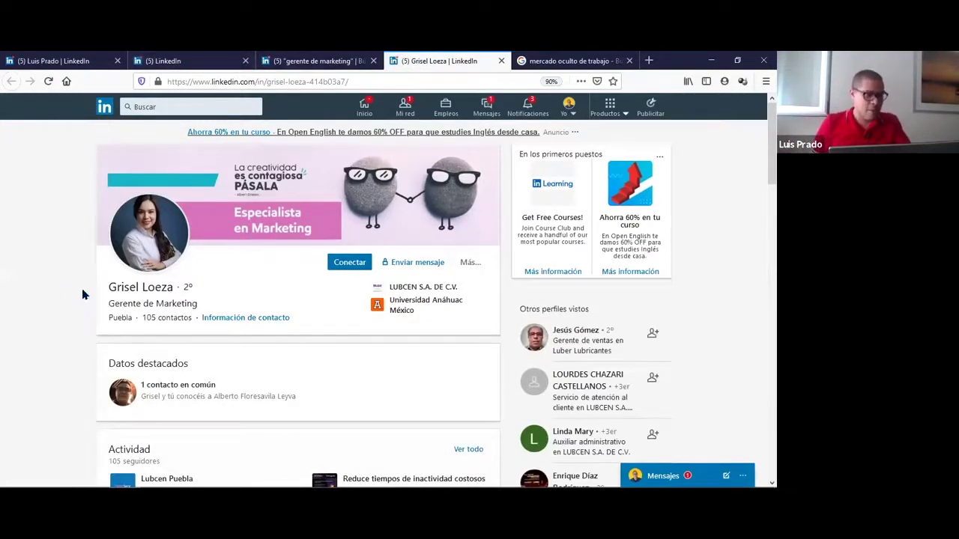
pyautogui.click(309, 56)
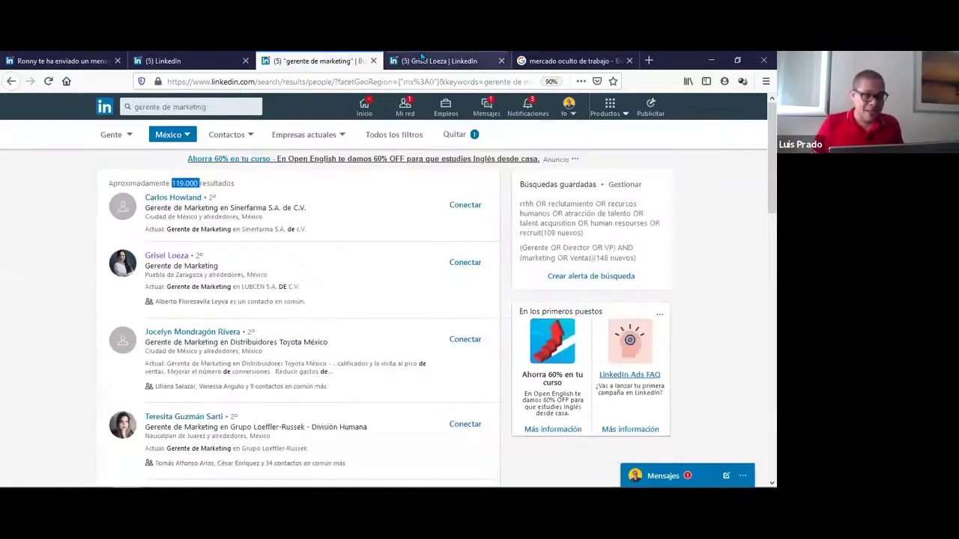
pyautogui.click(423, 60)
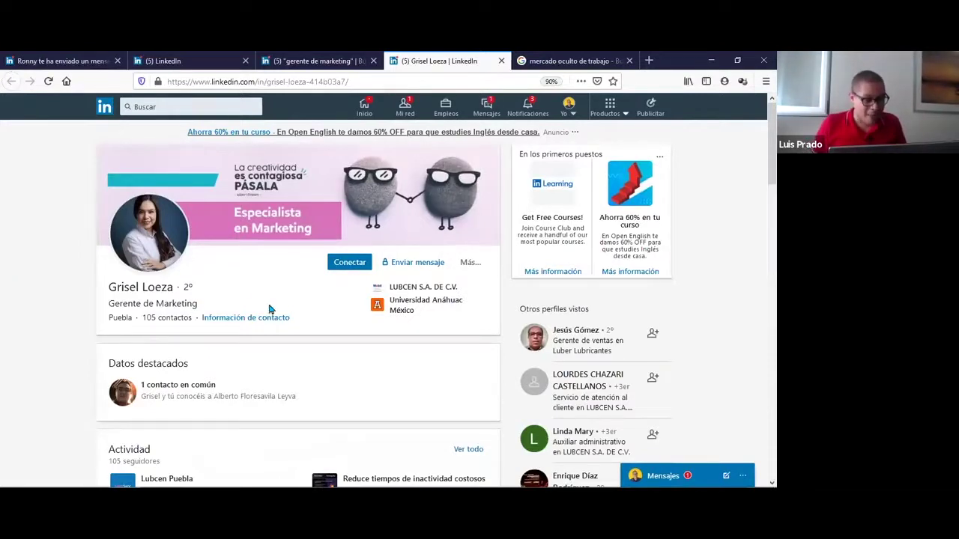
pyautogui.tripleClick(151, 303)
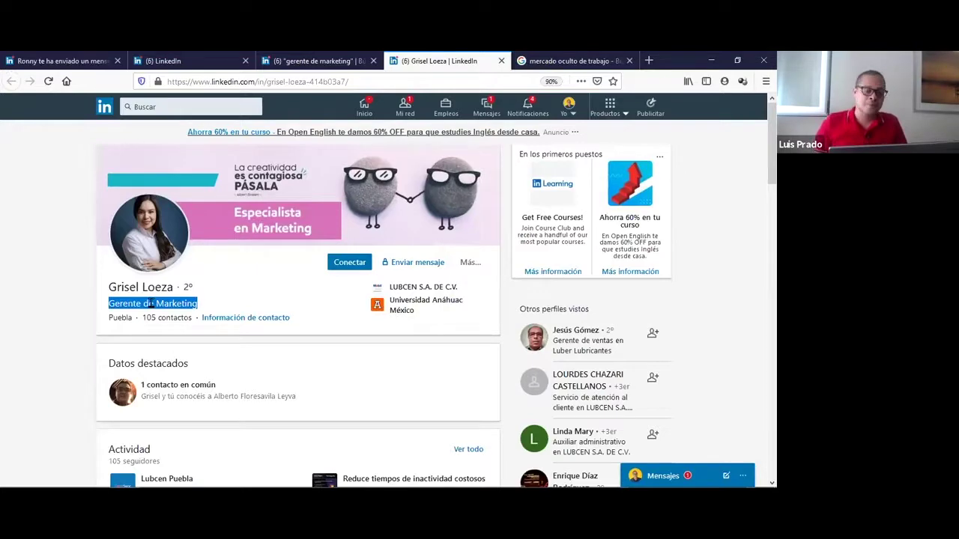
pyautogui.click(151, 303)
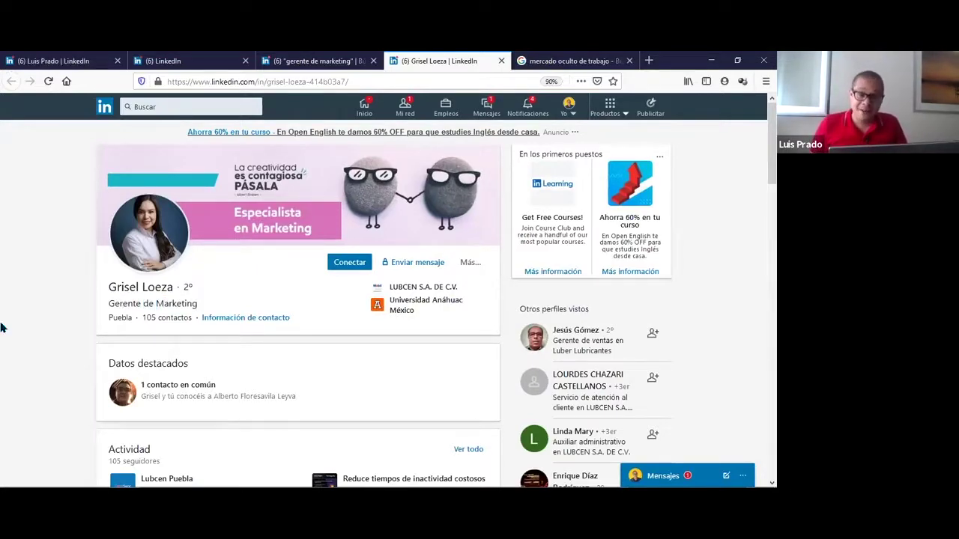
pyautogui.scroll(-10, 3, 327)
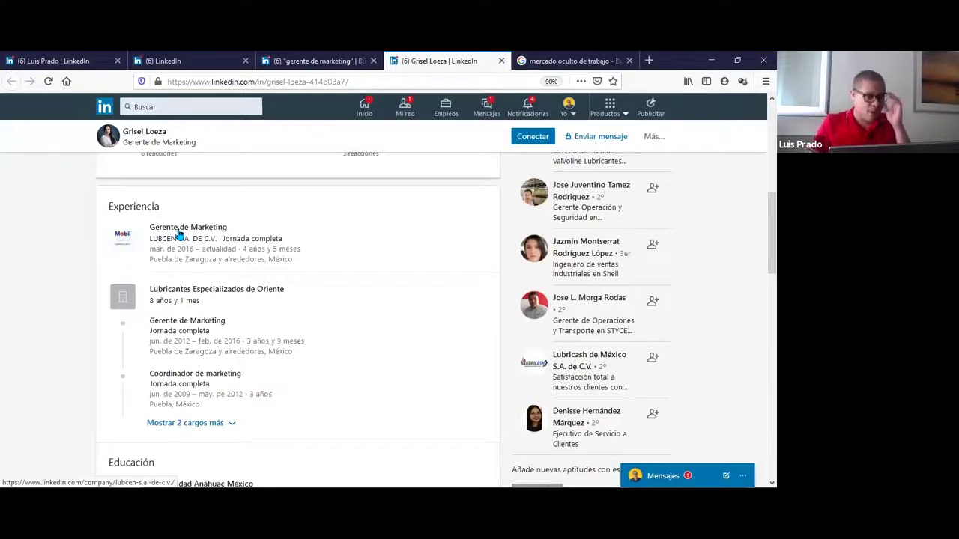
# Start adding a new position in the own profile's Experiencia section, ready to fill in the Cargo field.
pyautogui.click(34, 58)
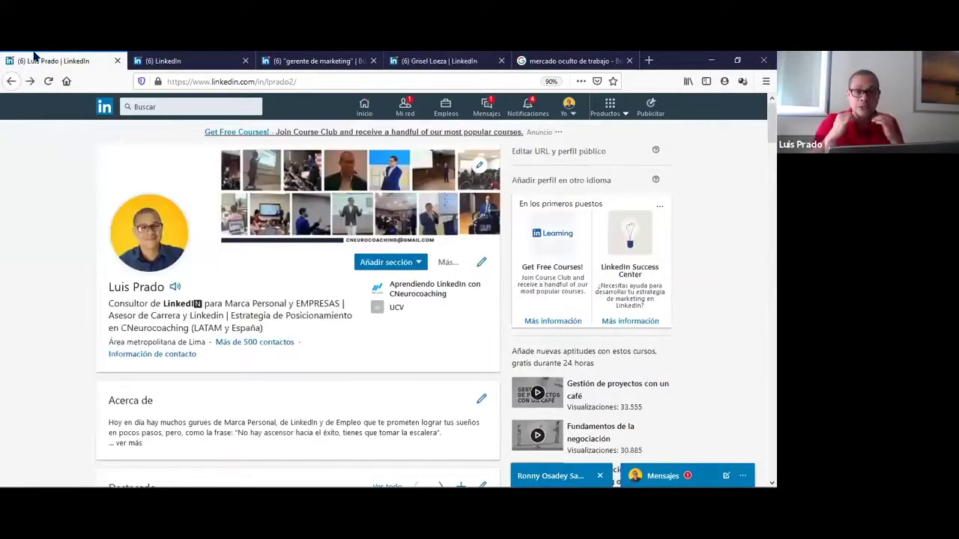
pyautogui.press('pagedown')
pyautogui.press('pagedown')
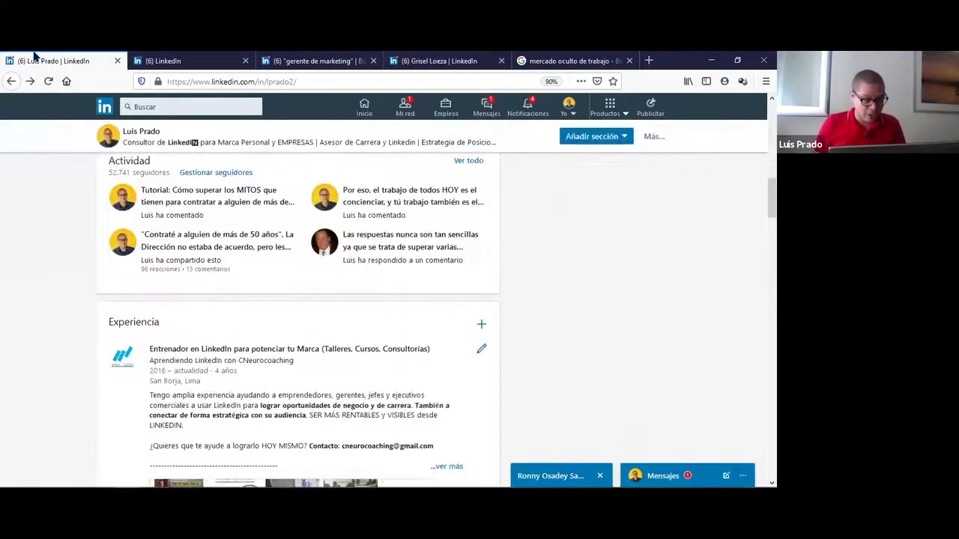
pyautogui.press('Down')
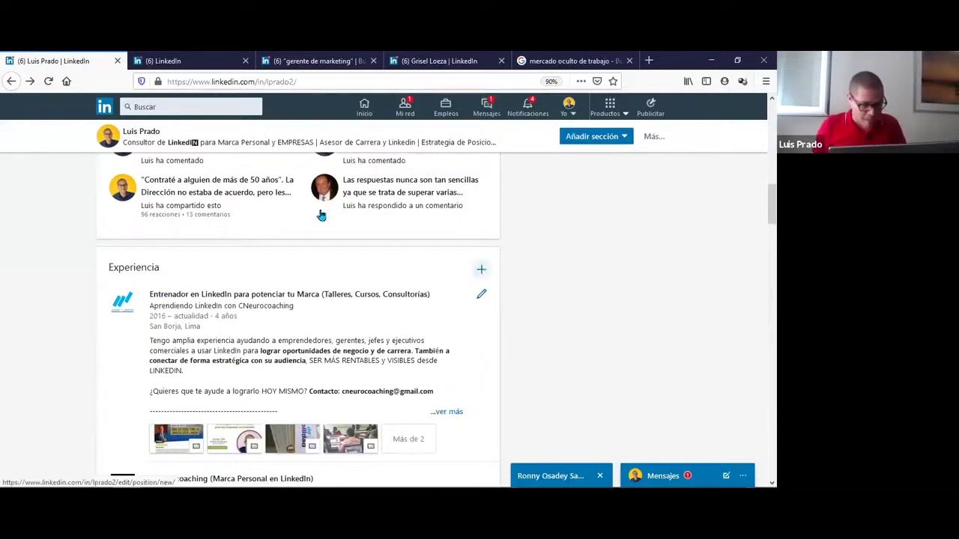
pyautogui.click(480, 269)
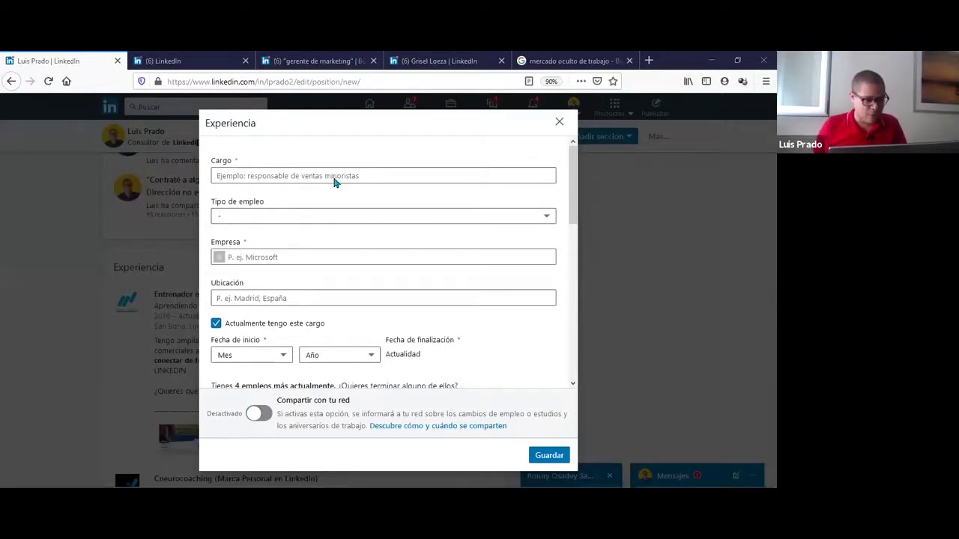
pyautogui.click(281, 173)
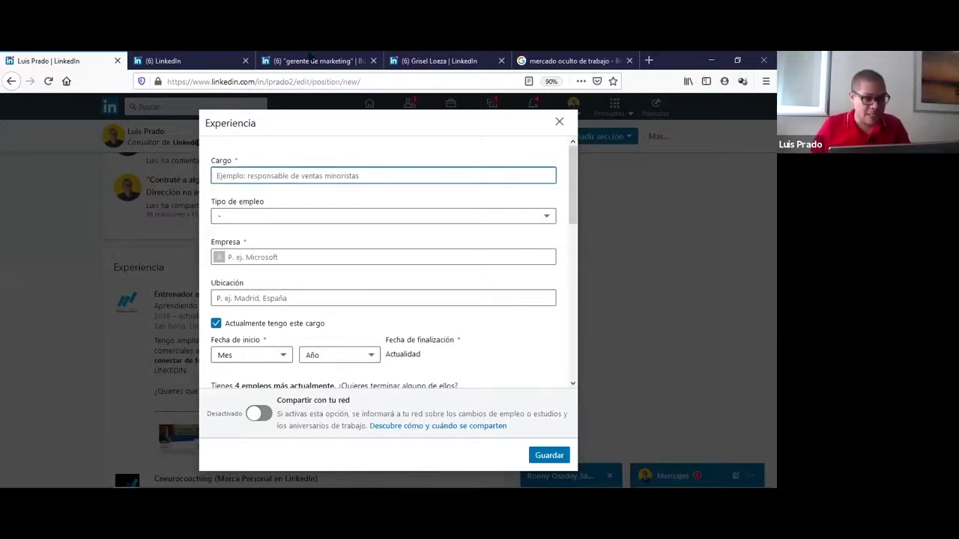
# Check the other profile's Experiencia section and enter "Gerente de Marketing (Cuentas" as the Cargo of the own profile's new position.
pyautogui.click(457, 63)
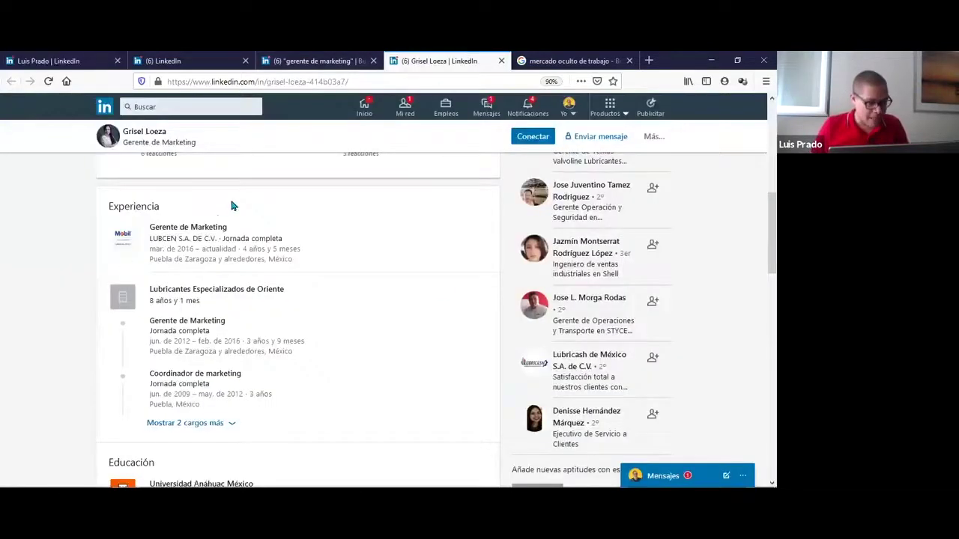
pyautogui.click(69, 58)
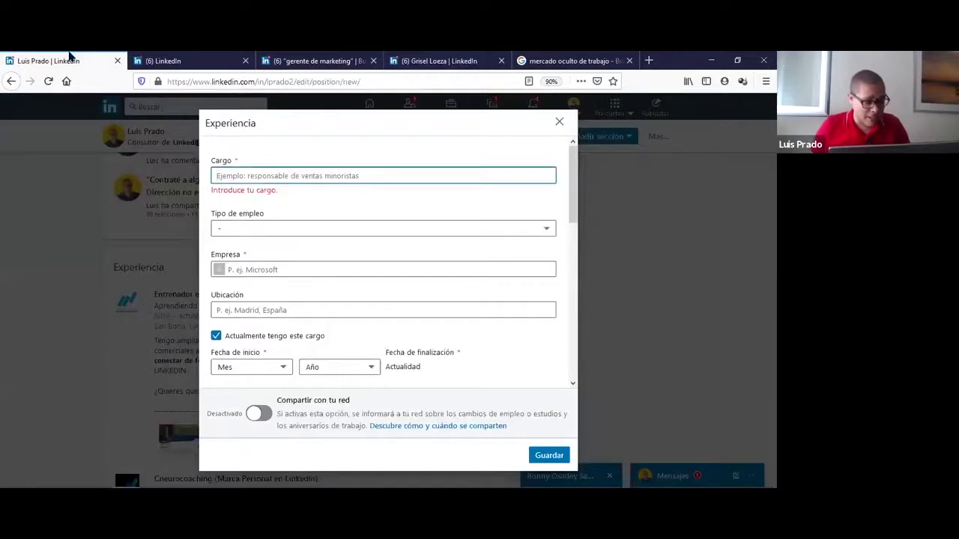
pyautogui.write('Ge')
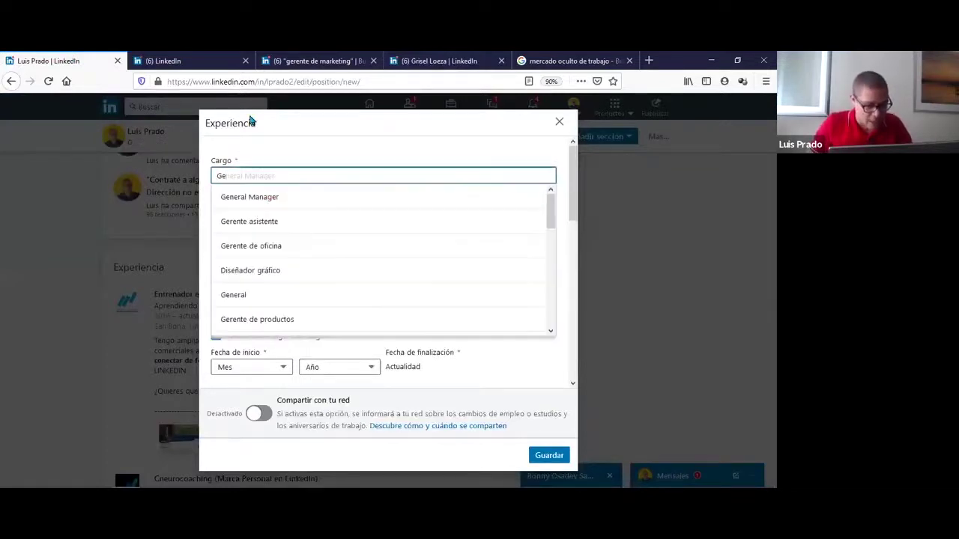
pyautogui.write('rente ')
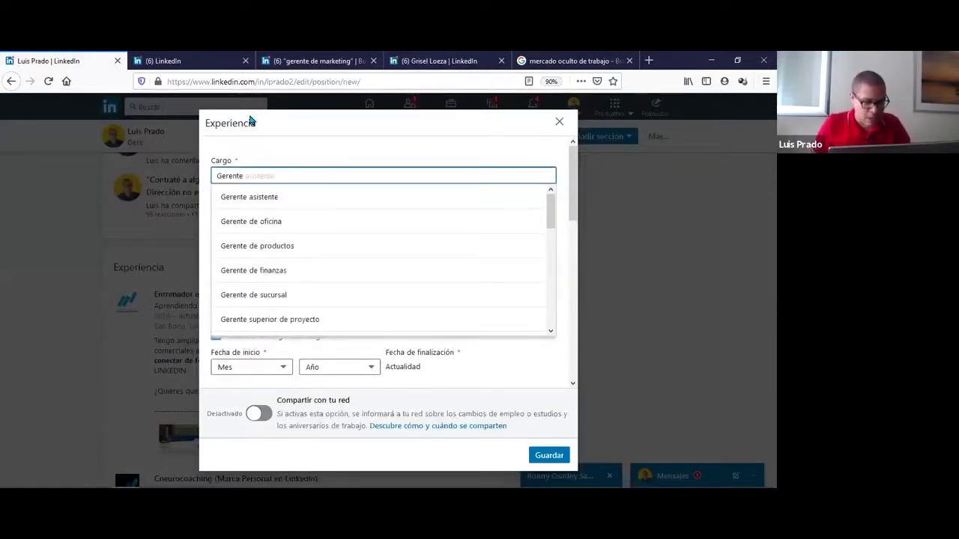
pyautogui.write('de Ma')
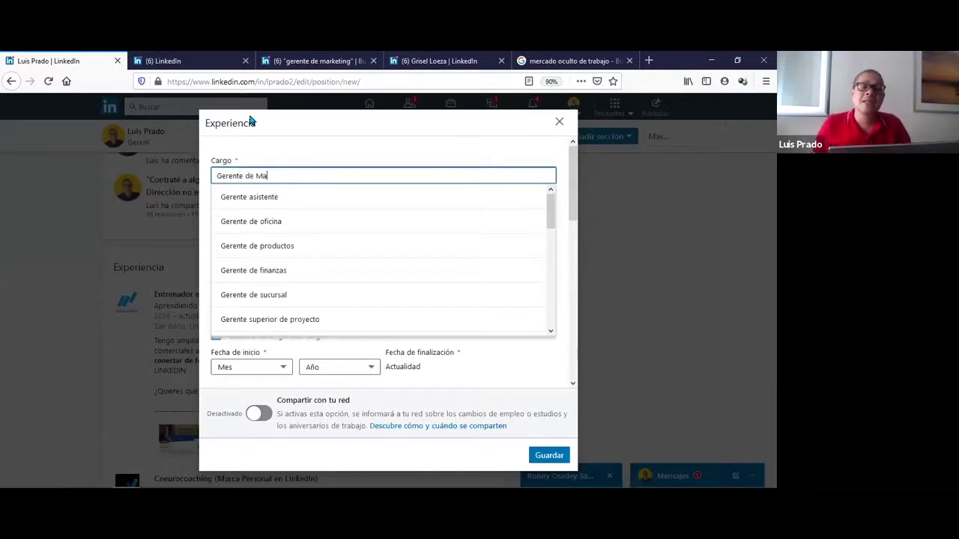
pyautogui.write('rketing')
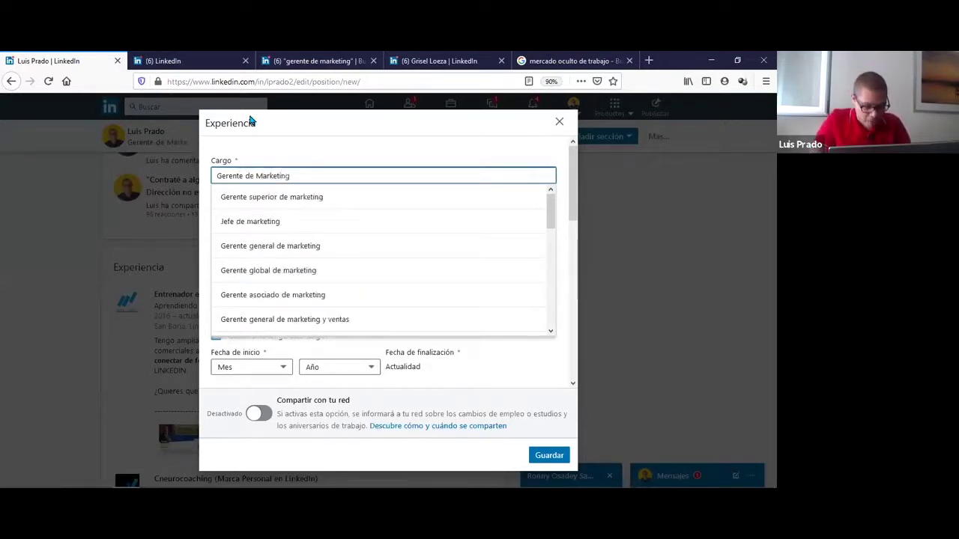
pyautogui.write(' (Cuentas')
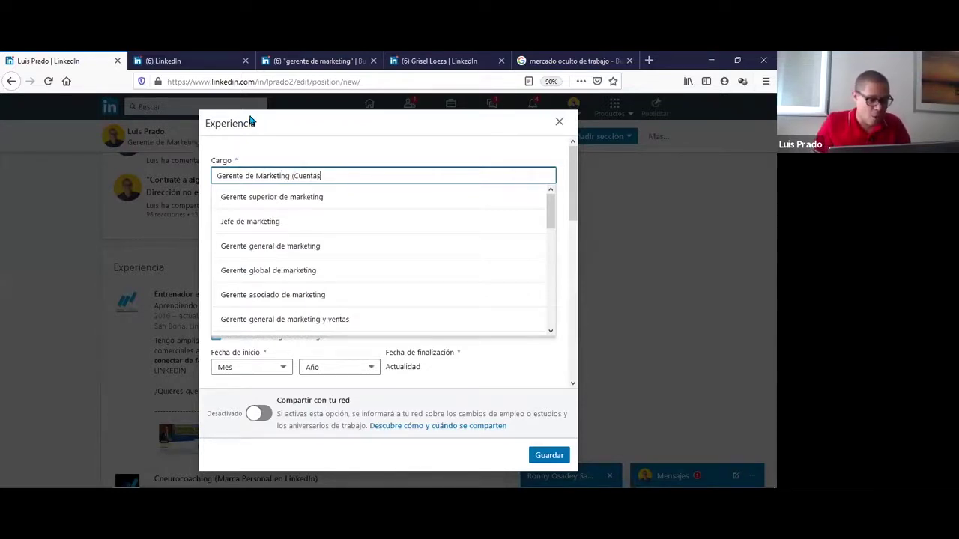
# Replace the word "Cuentas" in the new position's Cargo with "DEsarr".
pyautogui.press('Home')
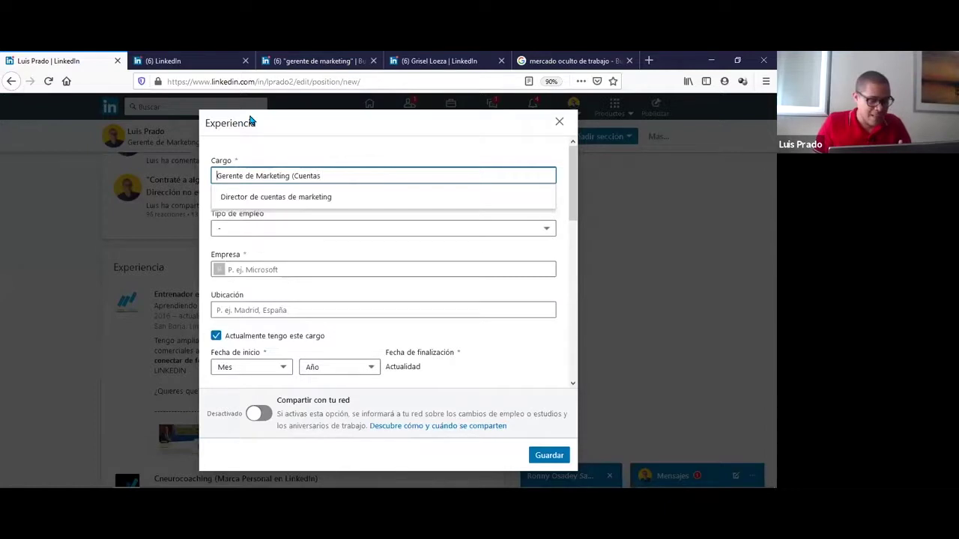
pyautogui.doubleClick(303, 177)
pyautogui.press('BackSpace')
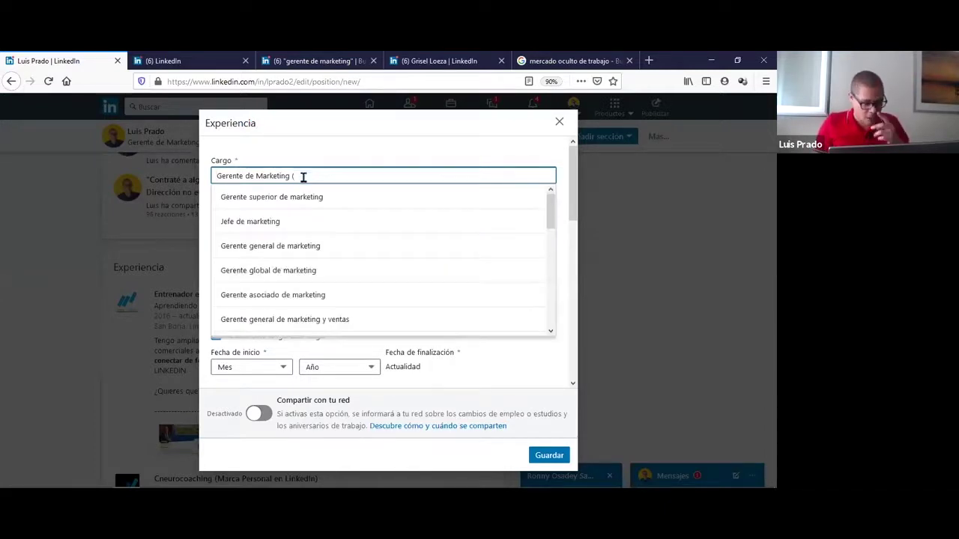
pyautogui.write('DEsarr')
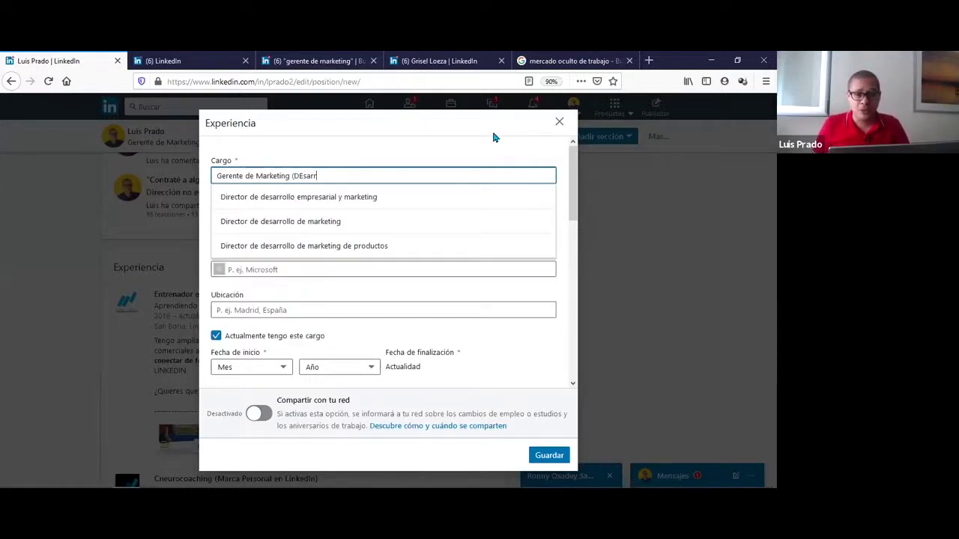
pyautogui.click(559, 122)
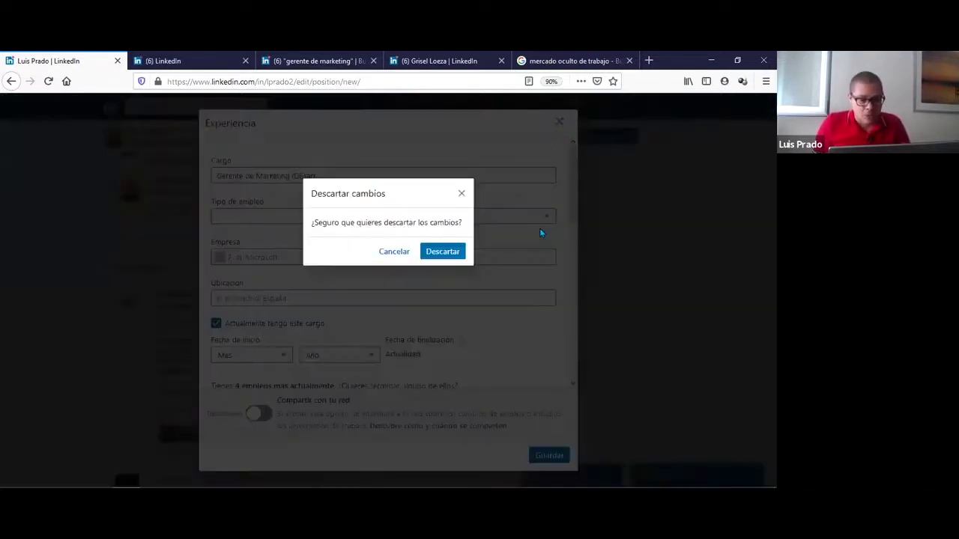
pyautogui.click(461, 194)
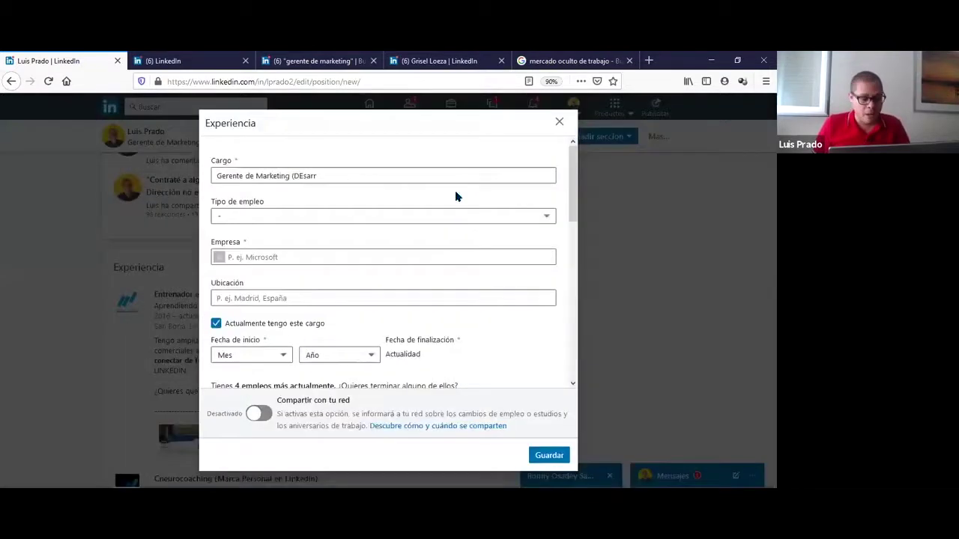
pyautogui.click(327, 171)
pyautogui.tripleClick(330, 171)
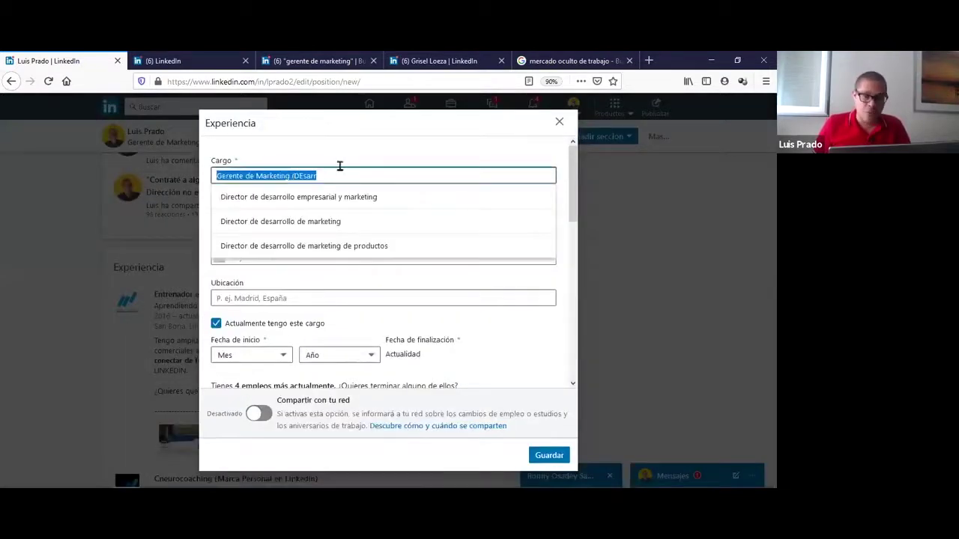
pyautogui.click(381, 150)
# Enter "En busqueda activa como gerente de marketing" as the Empresa and discard the unsaved new position.
pyautogui.click(291, 257)
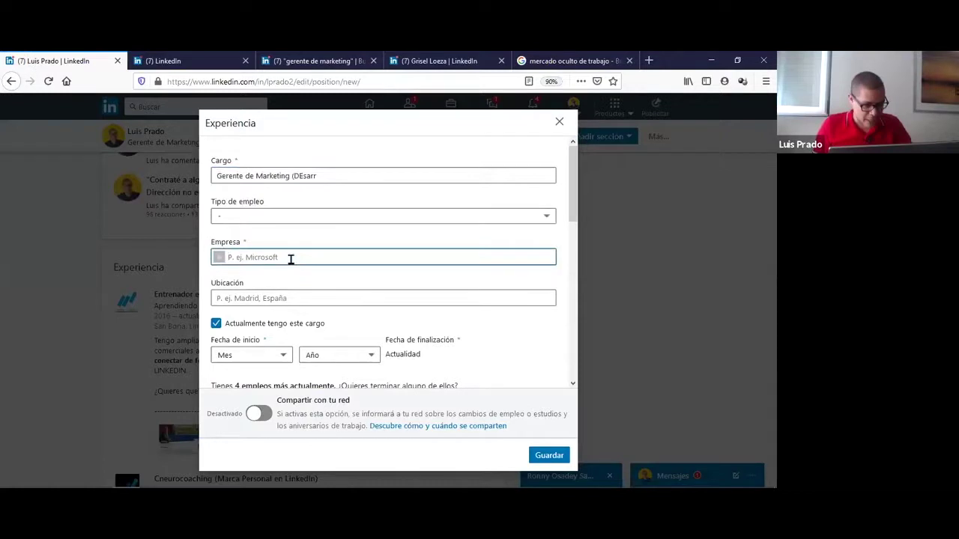
pyautogui.write('En bu')
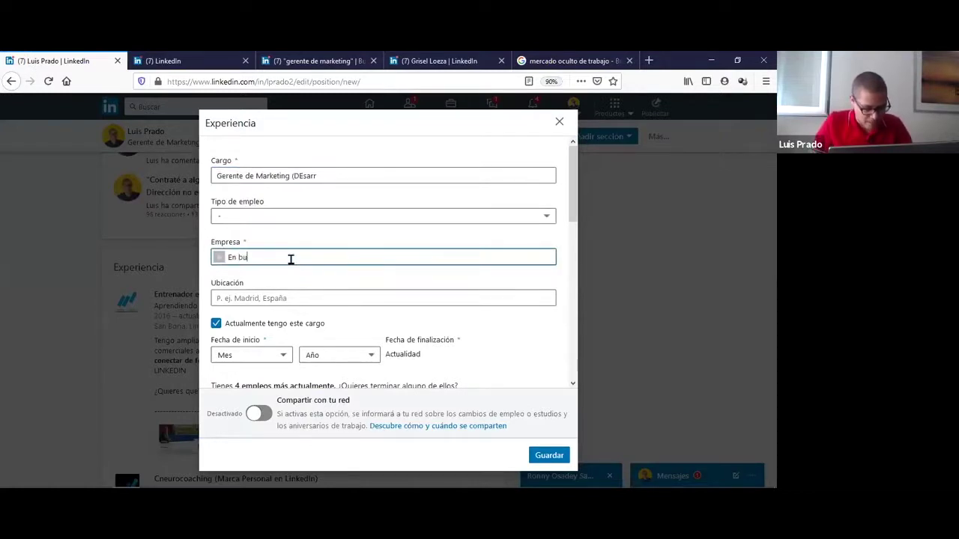
pyautogui.write('sq')
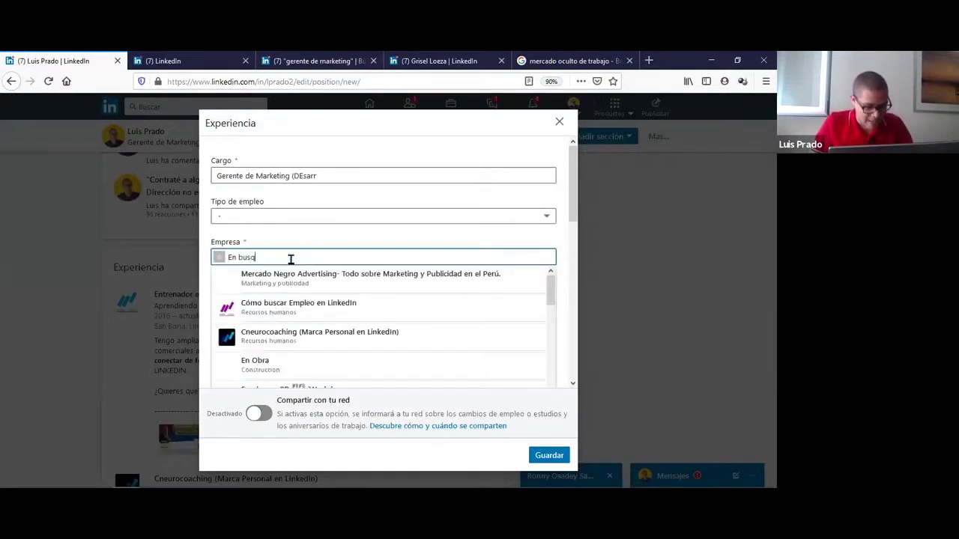
pyautogui.write('ueda ')
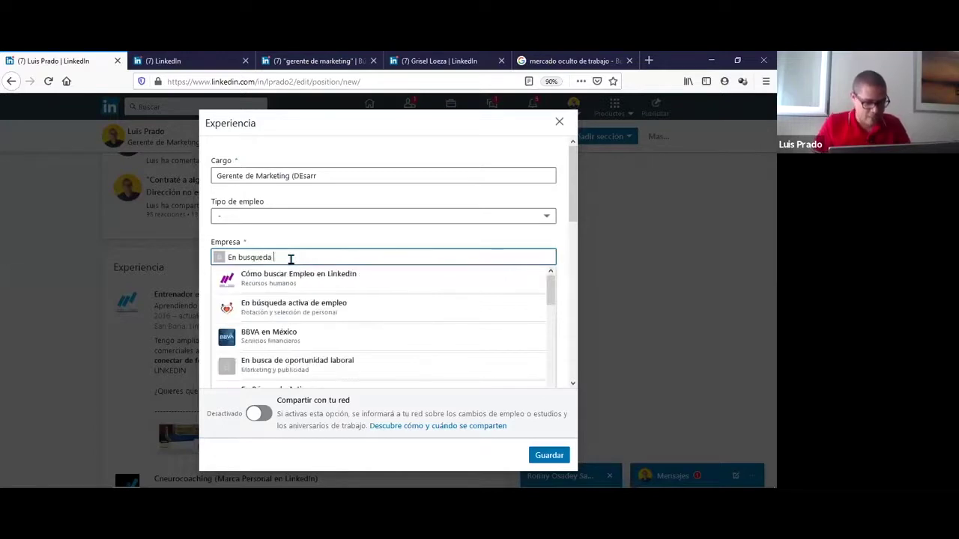
pyautogui.write('activa ')
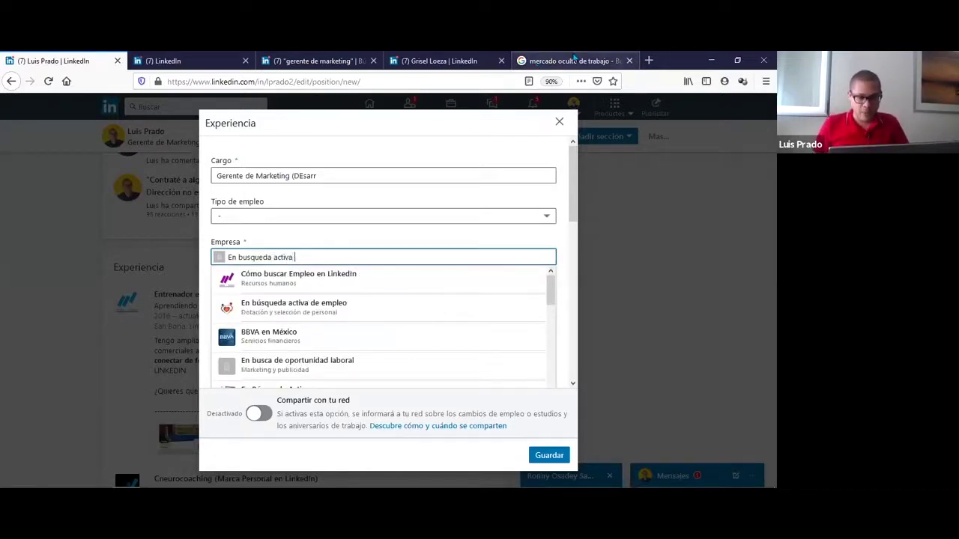
pyautogui.write('como')
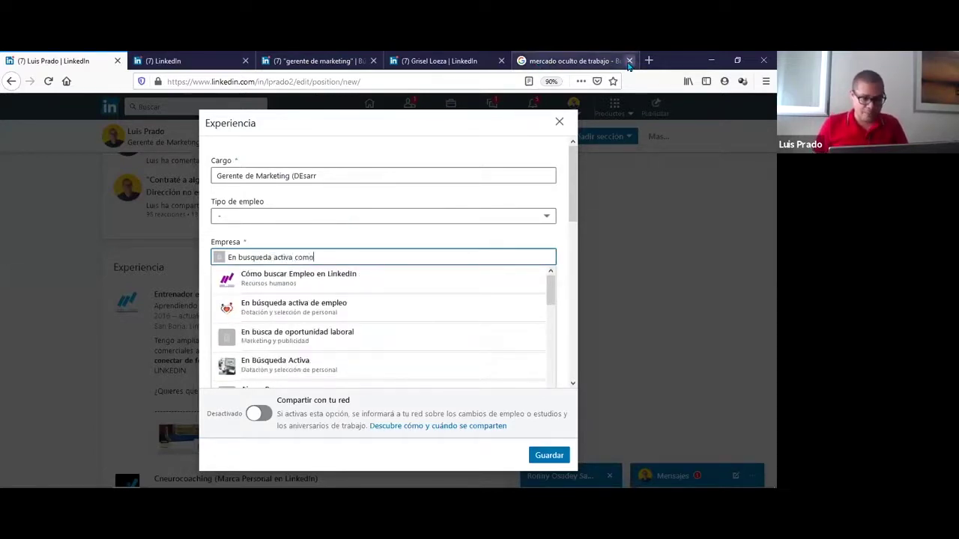
pyautogui.write(' gere')
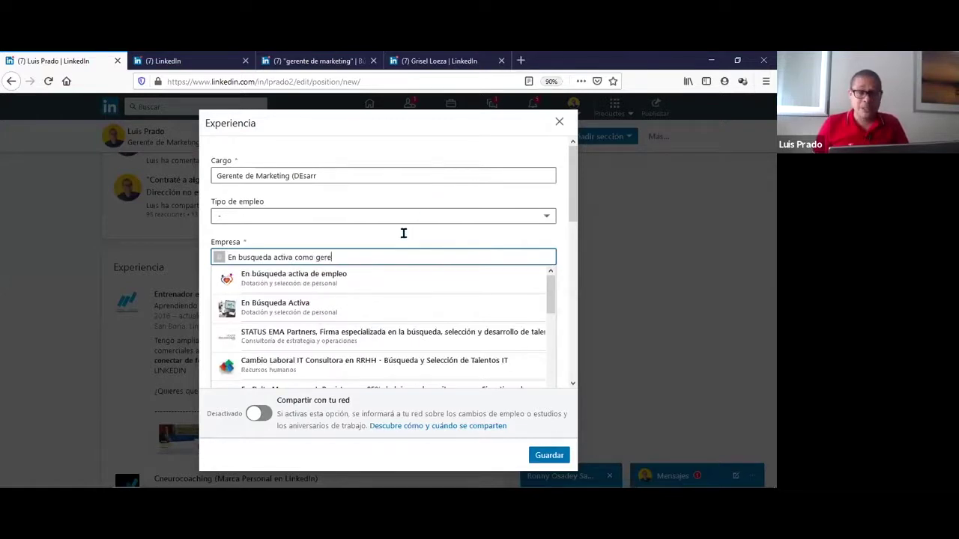
pyautogui.write('nte ')
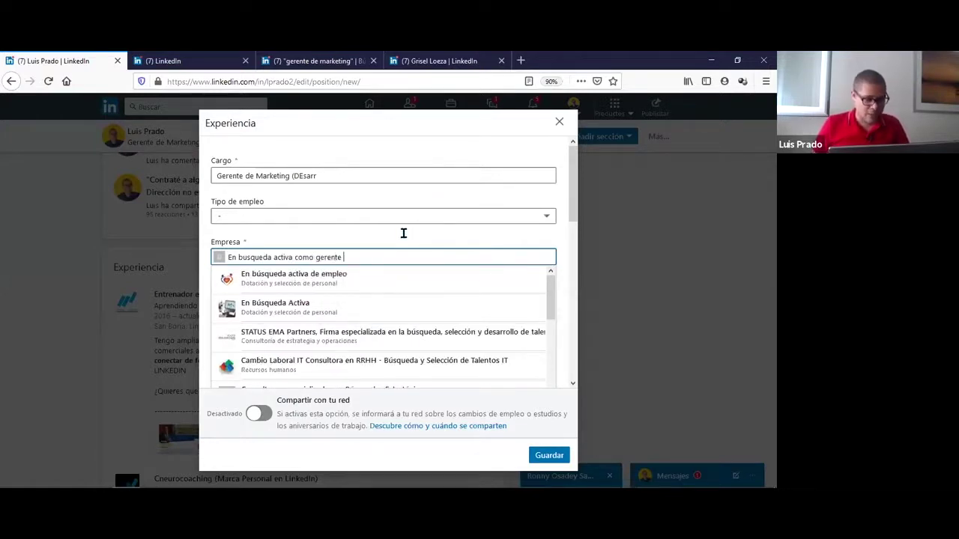
pyautogui.write('de m')
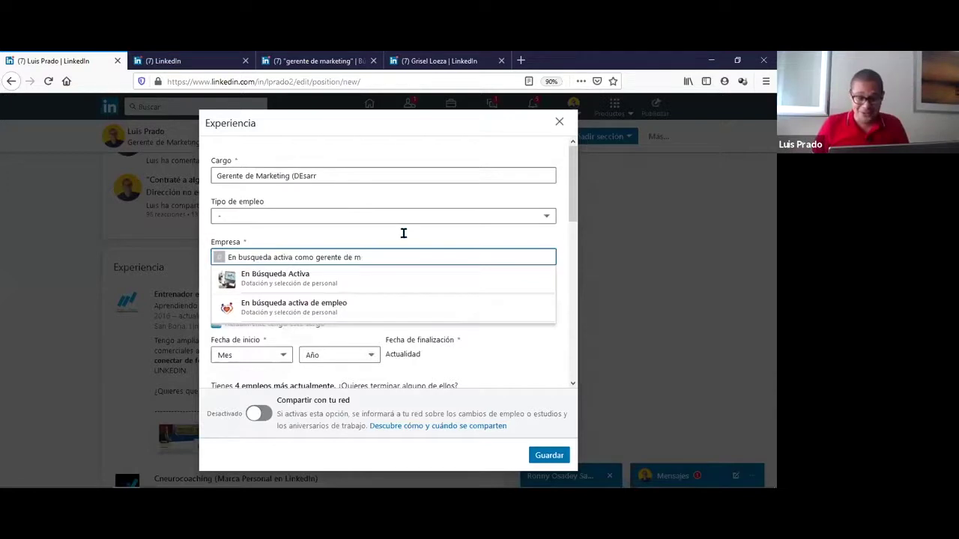
pyautogui.write('ar')
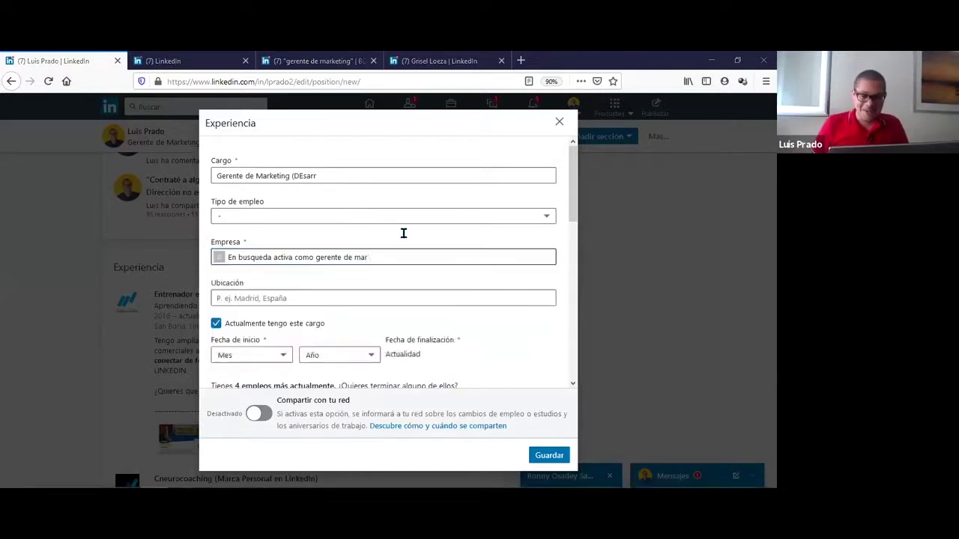
pyautogui.write('keting')
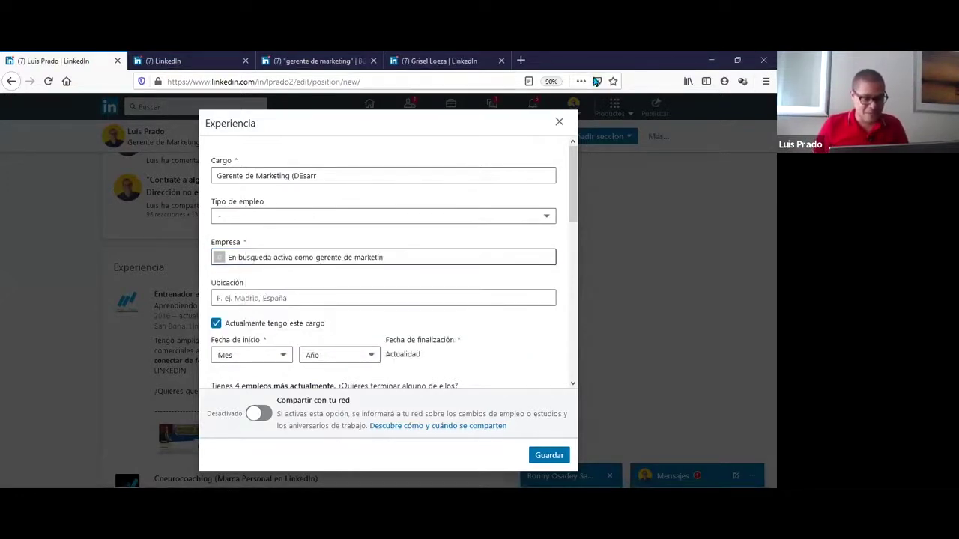
pyautogui.click(405, 259)
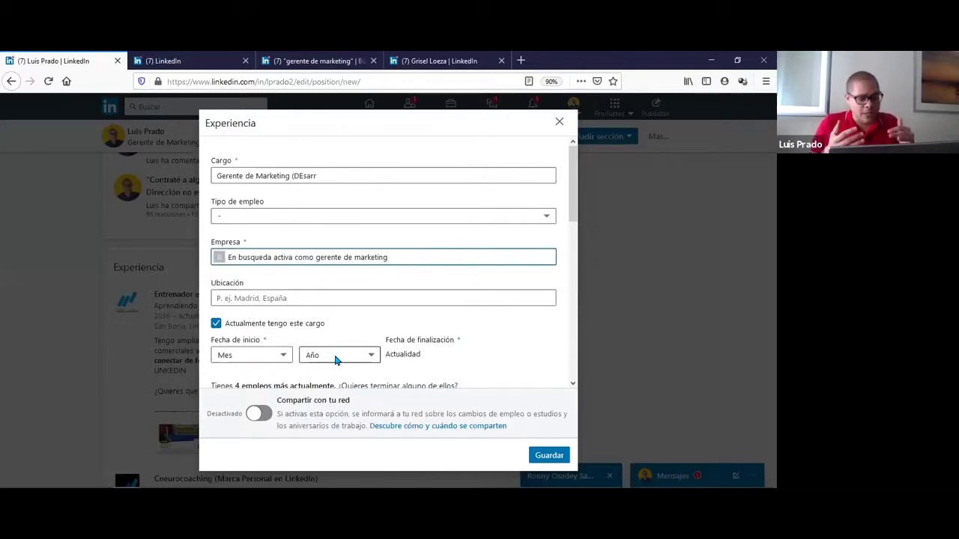
pyautogui.click(560, 121)
pyautogui.click(442, 257)
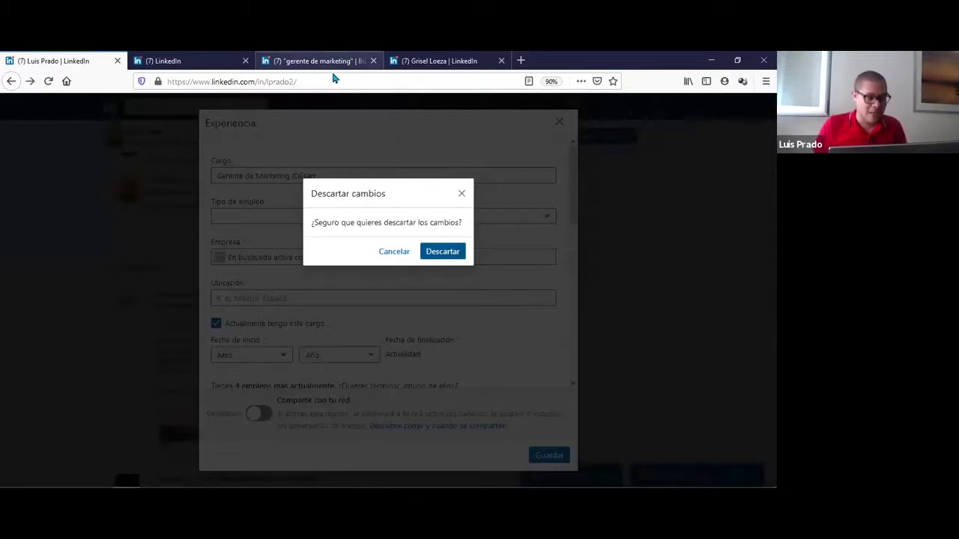
# Compare the other profile's Experiencia section with the own profile, and view the dialog for creating the profile in another language without choosing one.
pyautogui.click(447, 60)
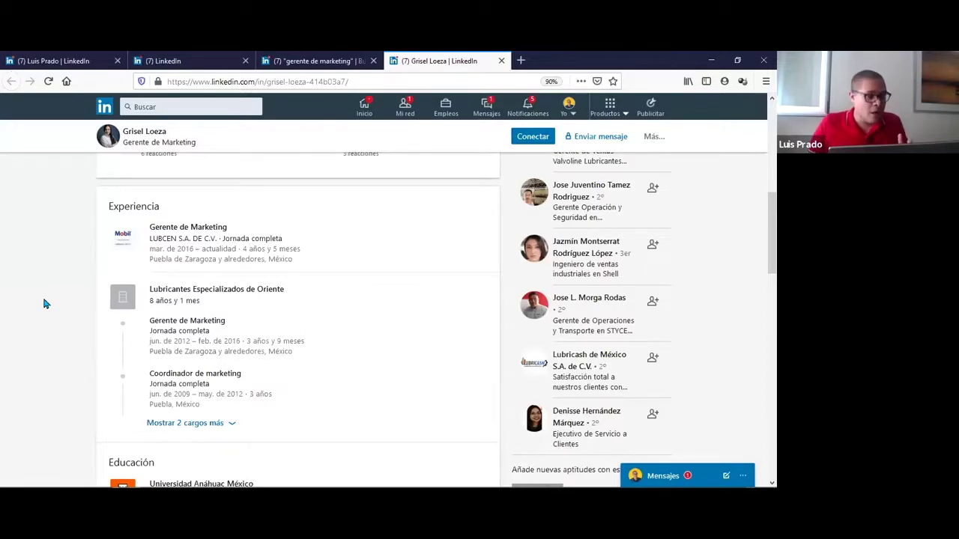
pyautogui.click(84, 60)
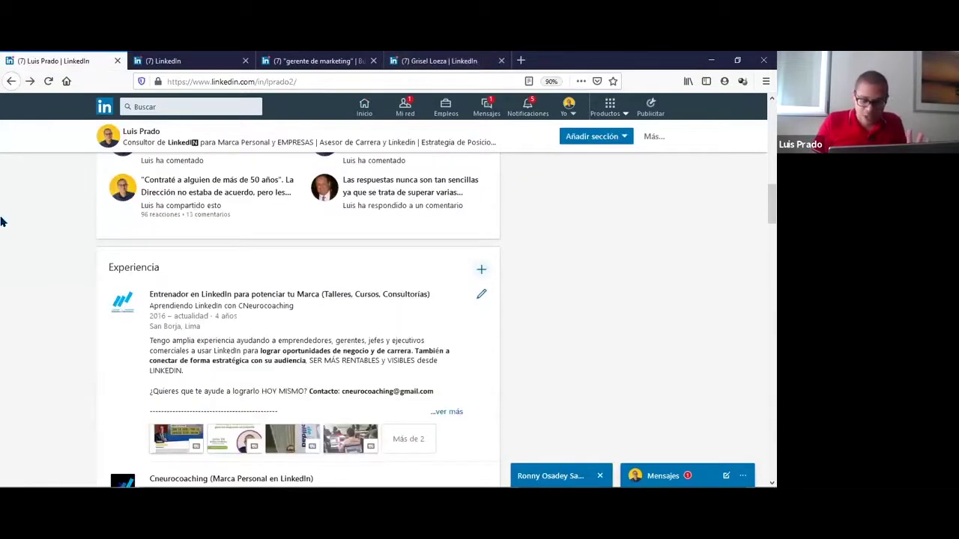
pyautogui.scroll(15, 1, 221)
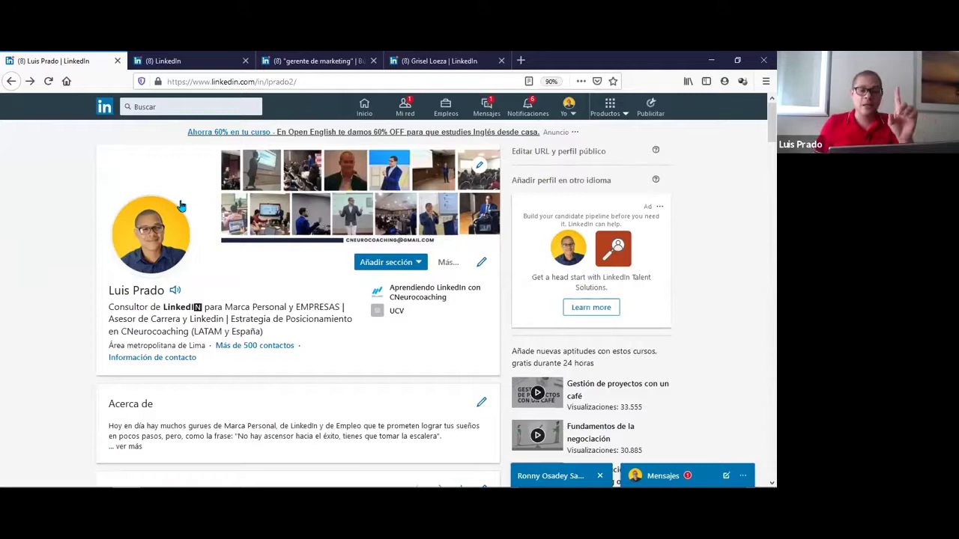
pyautogui.click(526, 181)
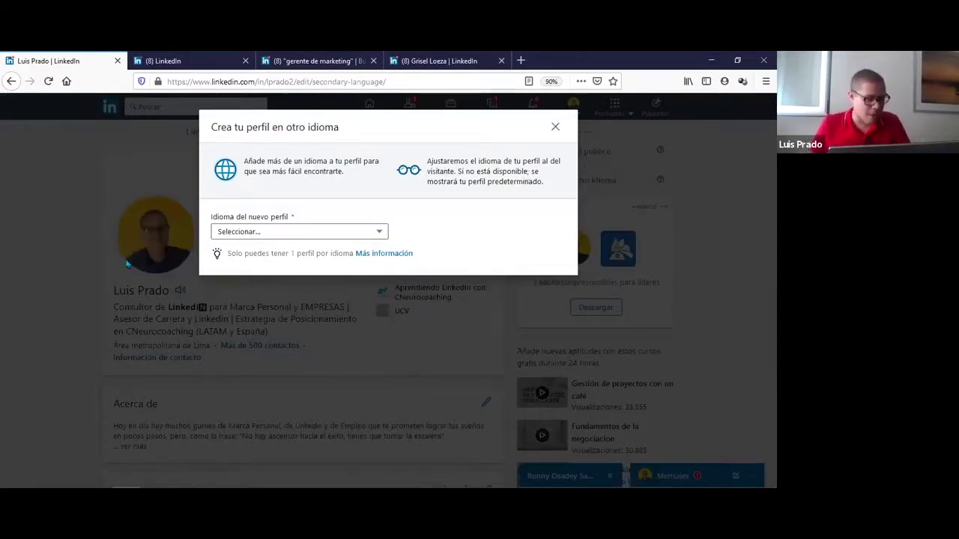
pyautogui.click(555, 127)
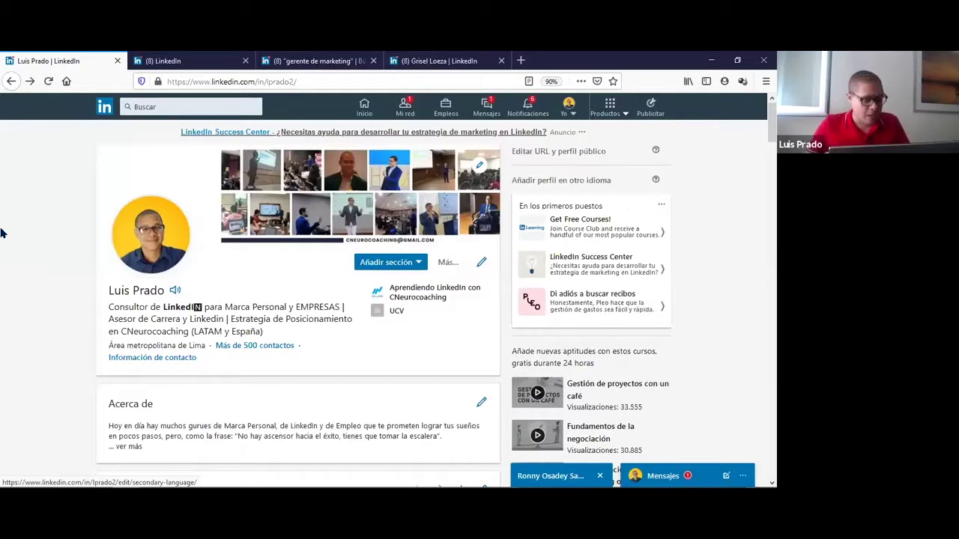
# Return to the other person's profile, examine the Experiencia section and highlight the "Gerente de Marketing" headline.
pyautogui.hotkey('ctrl', 'Tab')
pyautogui.hotkey('ctrl', 'Tab')
pyautogui.hotkey('ctrl', 'Tab')
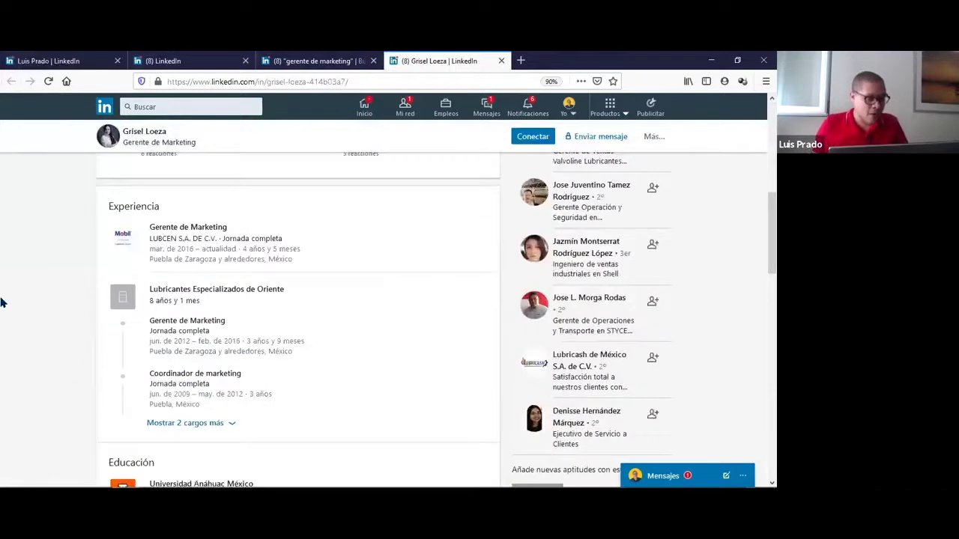
pyautogui.scroll(-1, 2, 302)
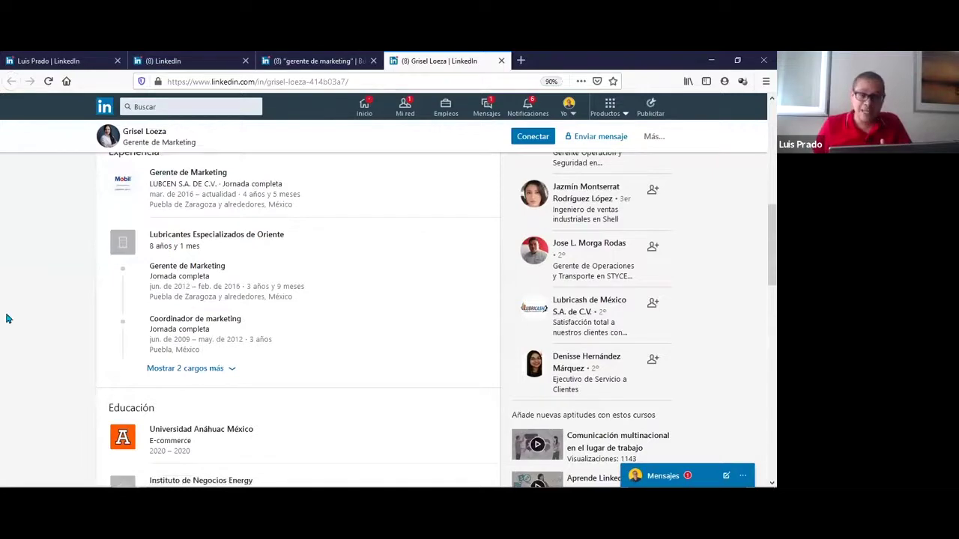
pyautogui.scroll(10, 6, 319)
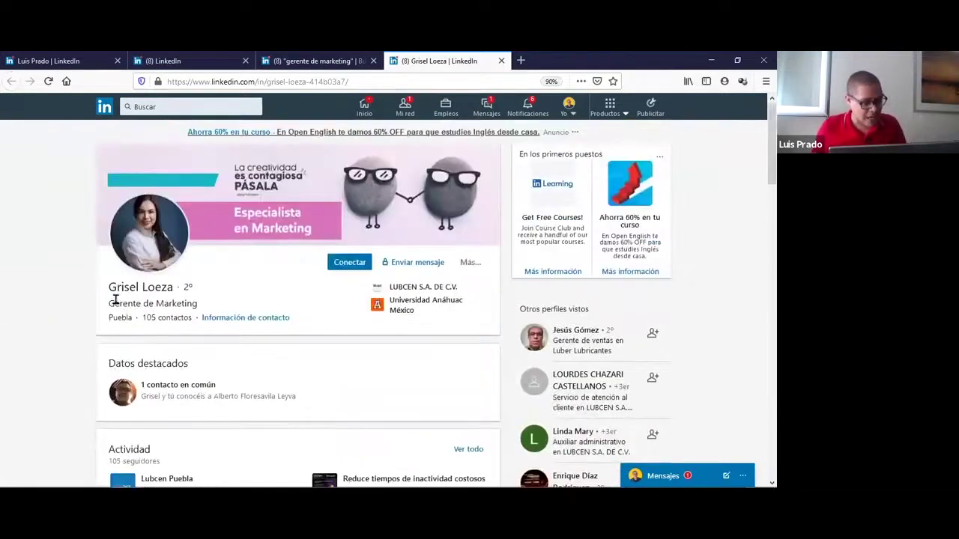
pyautogui.tripleClick(116, 300)
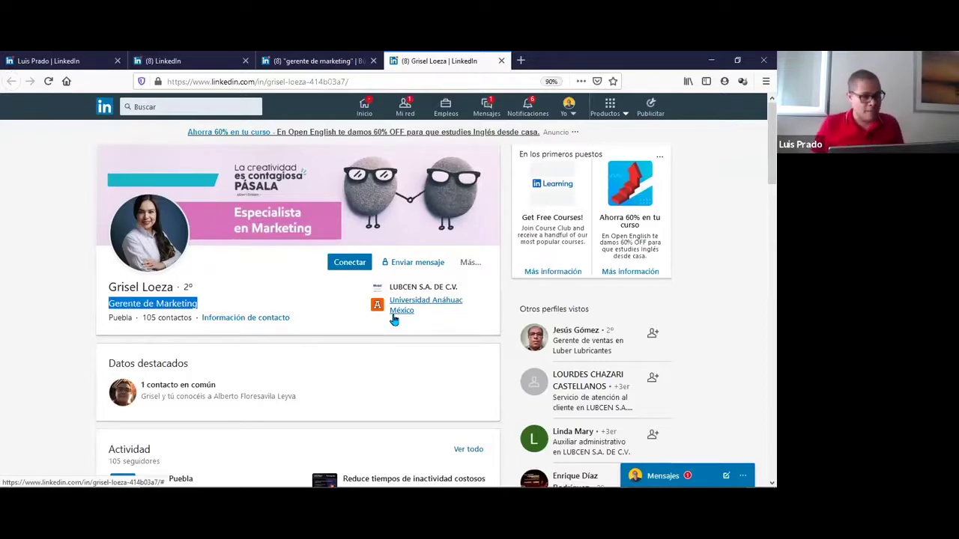
# Examine the rest of the other person's profile, from Educación and Licencias y certificaciones to Aptitudes y validaciones.
pyautogui.click(54, 321)
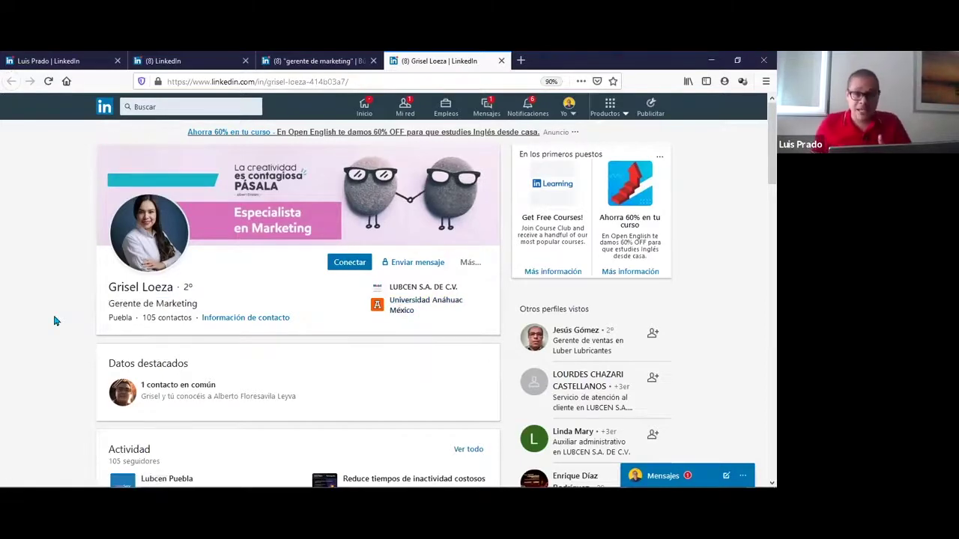
pyautogui.scroll(-15, 54, 320)
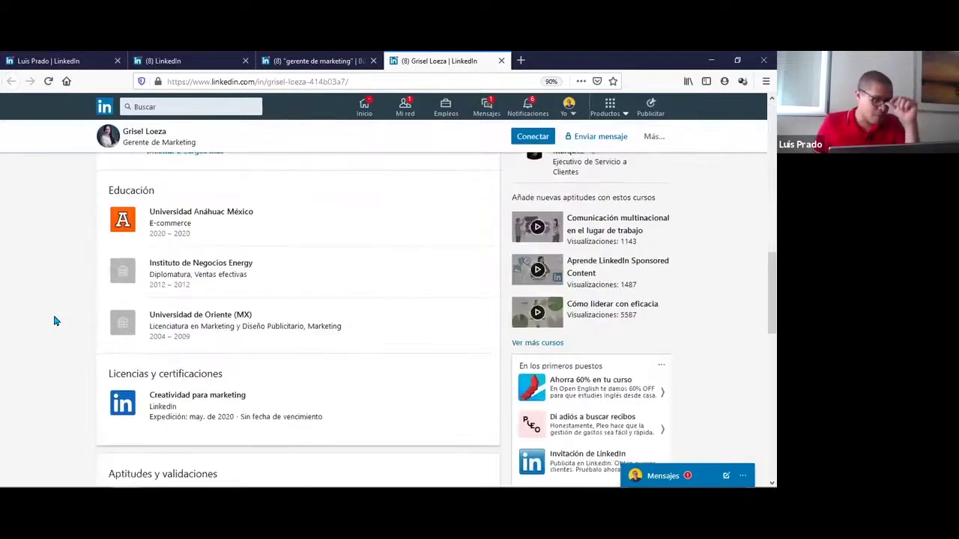
pyautogui.scroll(1, 54, 321)
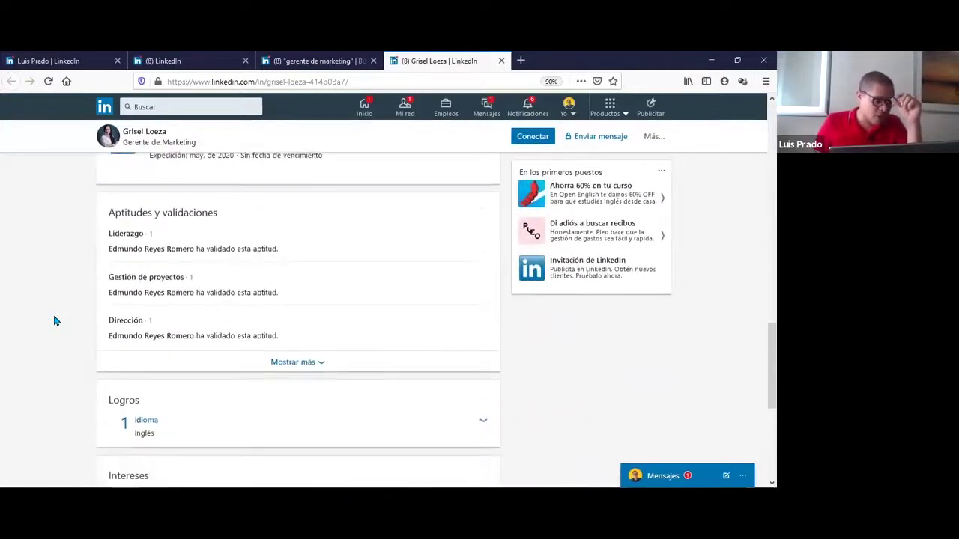
pyautogui.doubleClick(122, 212)
pyautogui.click(121, 212)
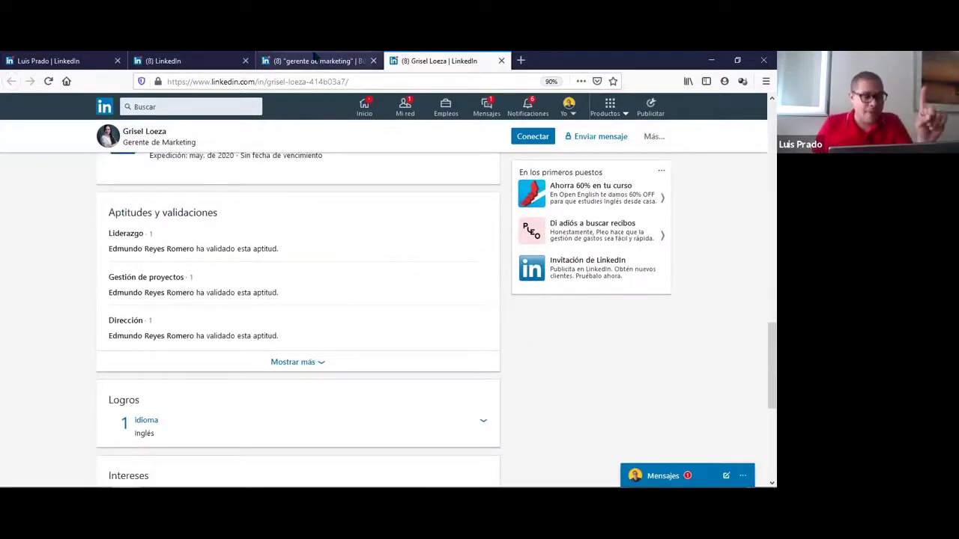
# Review the people listed in the "gerente de marketing" search results for México, comparing them with the opened profile.
pyautogui.click(315, 61)
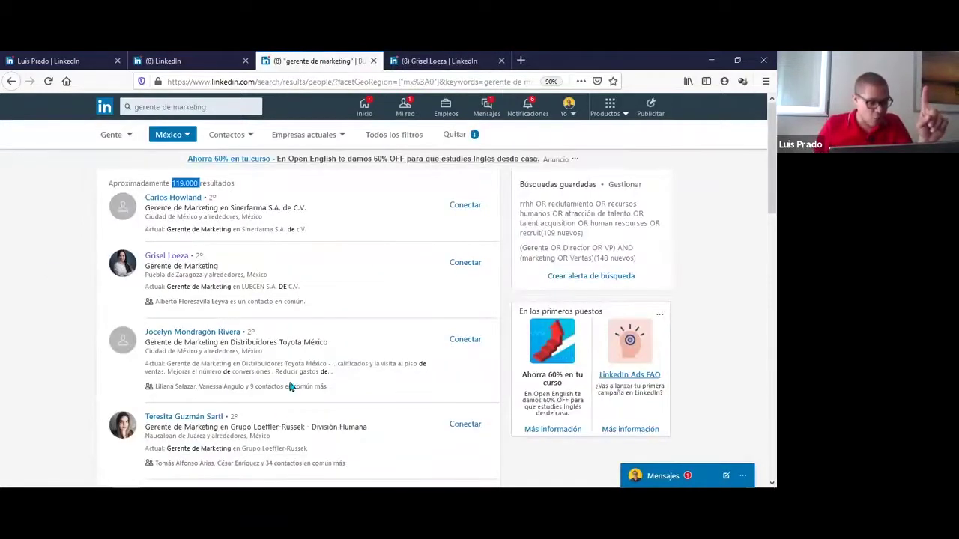
pyautogui.click(13, 376)
pyautogui.scroll(-5, 14, 376)
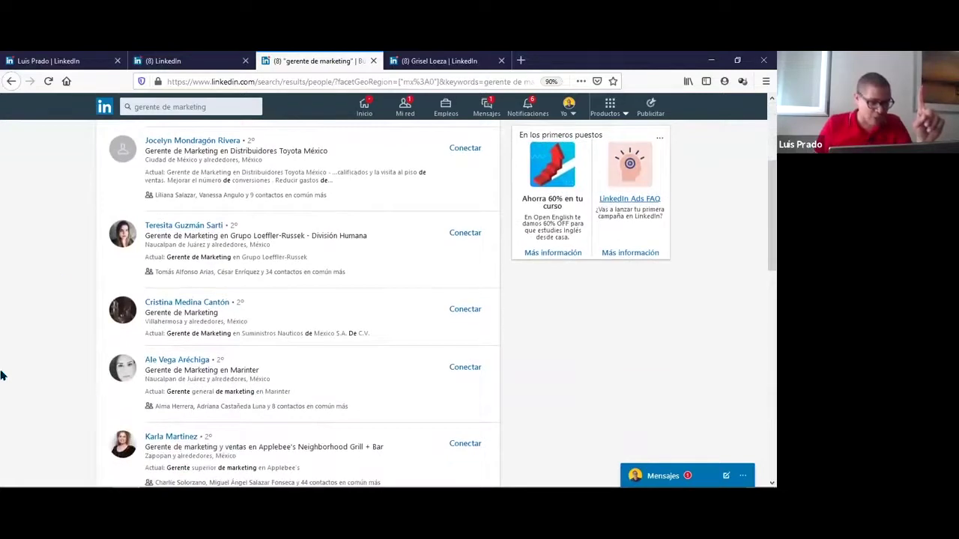
pyautogui.click(424, 60)
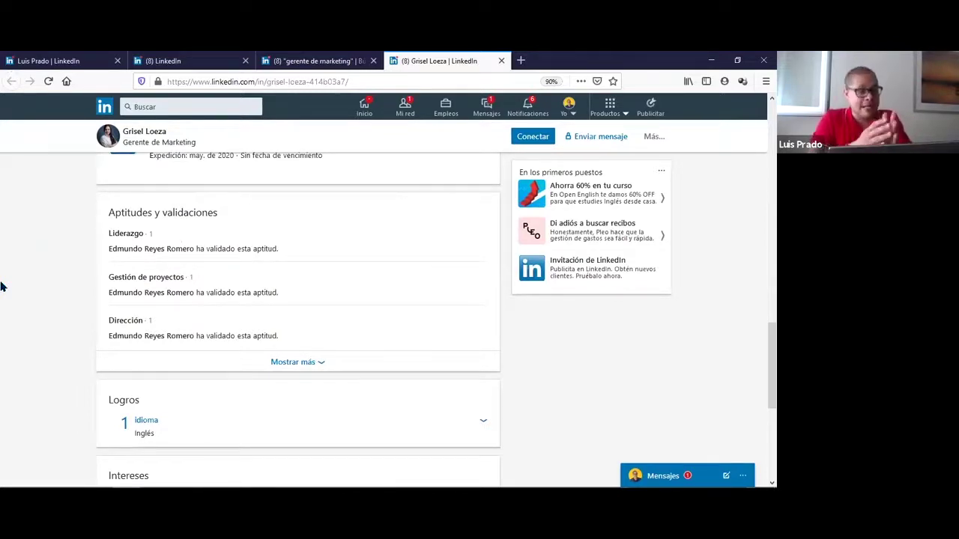
pyautogui.click(320, 59)
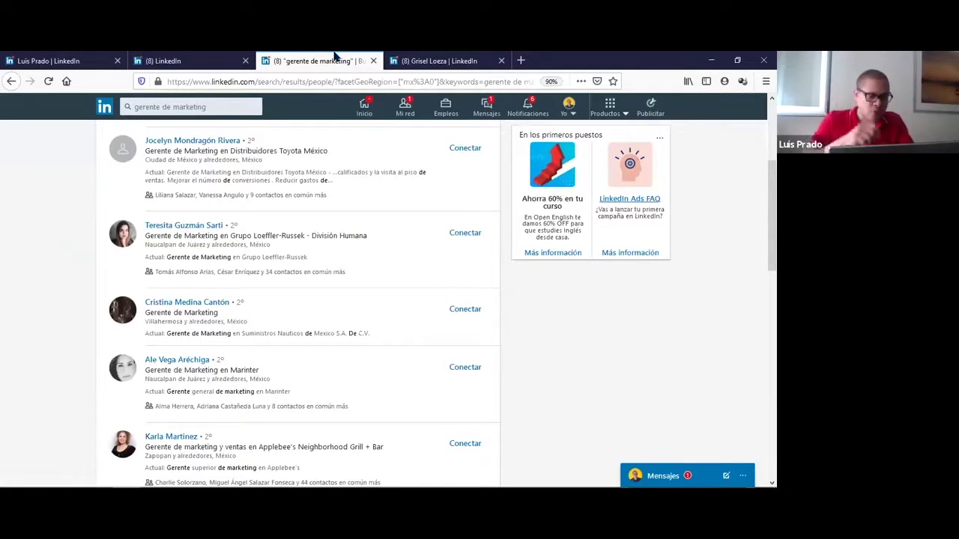
pyautogui.scroll(5, 2, 281)
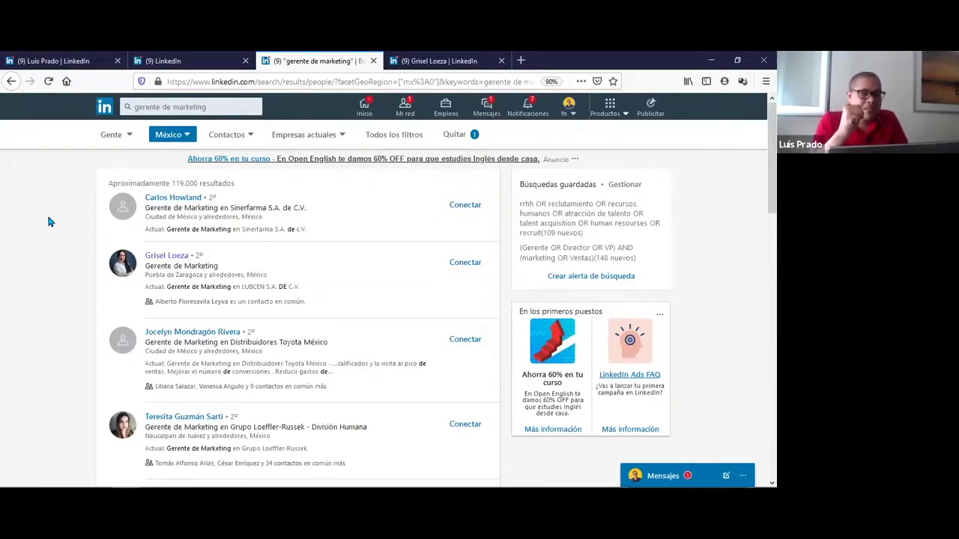
pyautogui.click(209, 112)
pyautogui.doubleClick(207, 111)
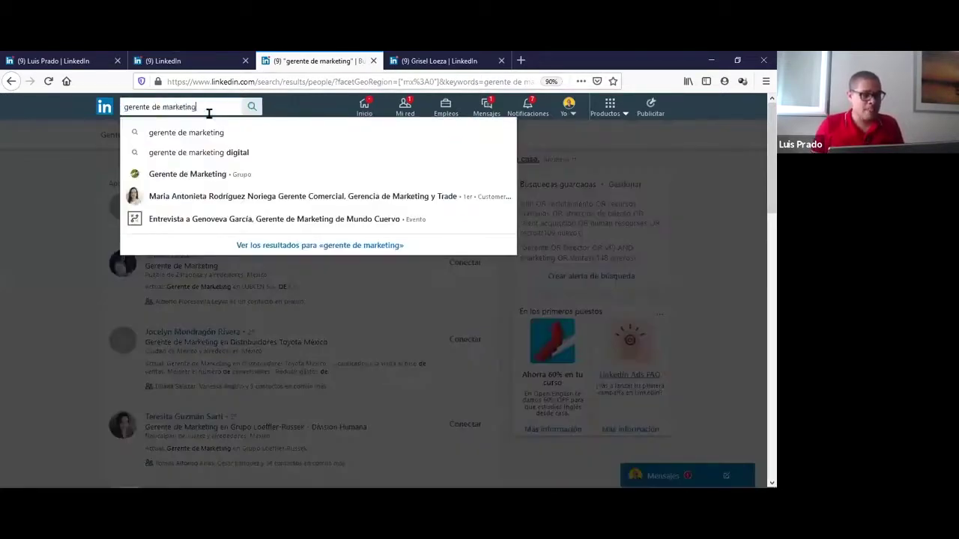
pyautogui.click(364, 106)
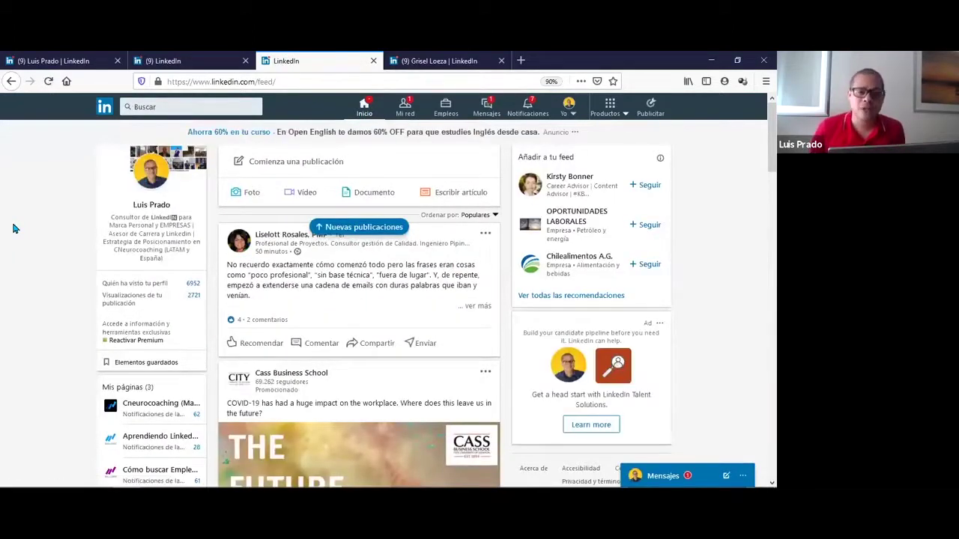
pyautogui.click(10, 82)
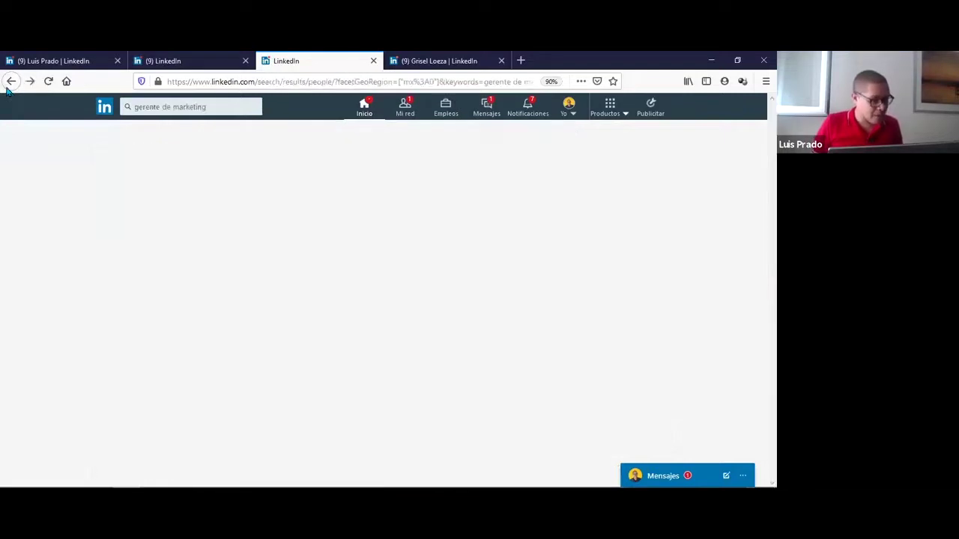
# Review the weekly search appearance statistics, and open a people search without any keywords.
pyautogui.click(197, 60)
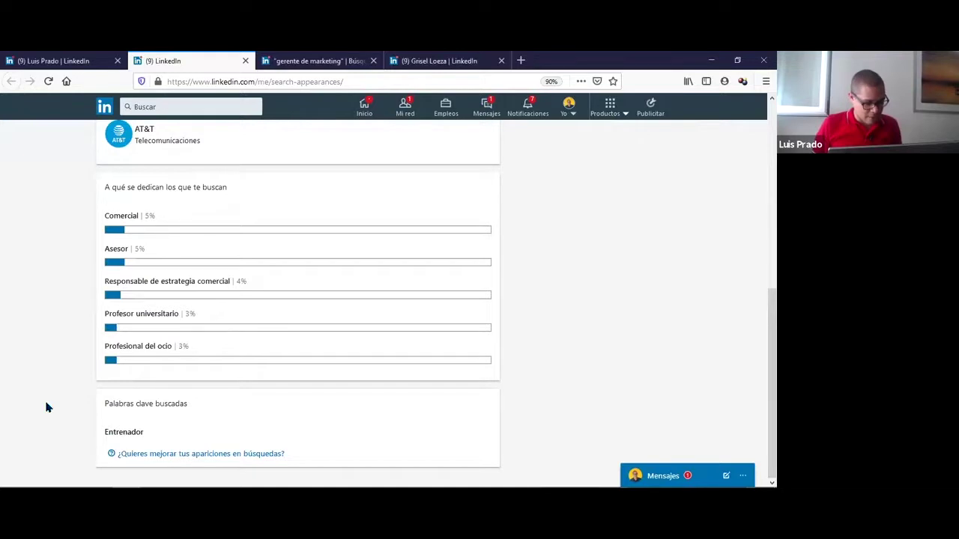
pyautogui.scroll(6, 22, 360)
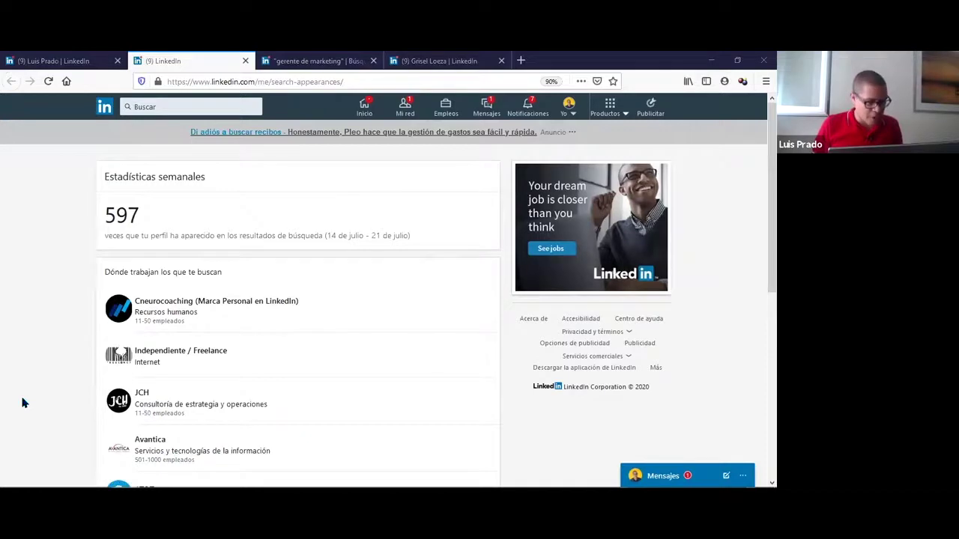
pyautogui.click(176, 108)
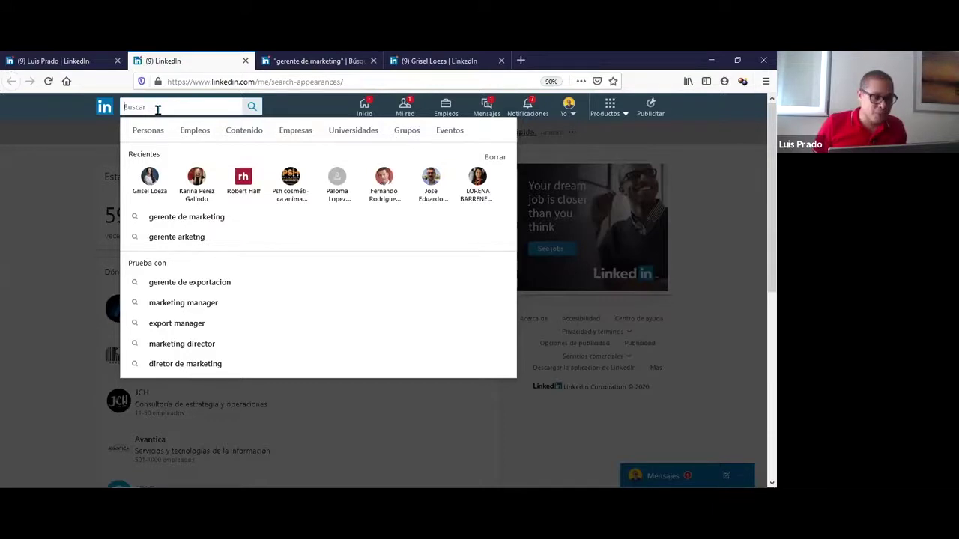
pyautogui.click(148, 131)
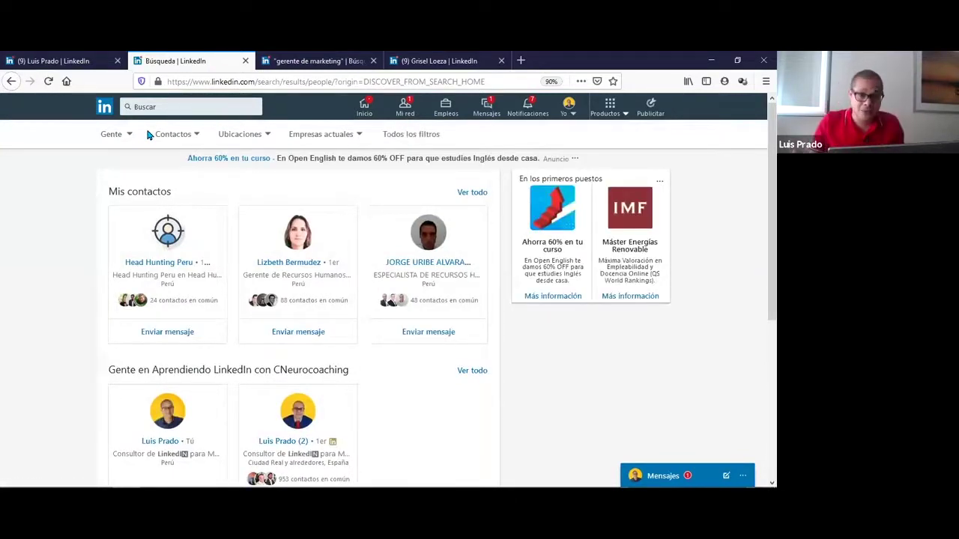
pyautogui.click(299, 60)
pyautogui.click(165, 58)
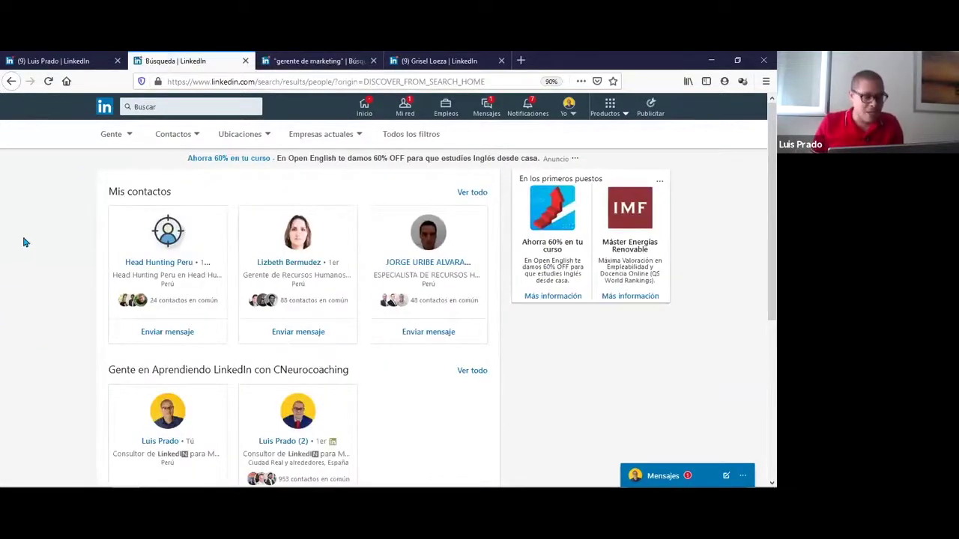
# Filter the keyword-free people search by the location México.
pyautogui.click(160, 110)
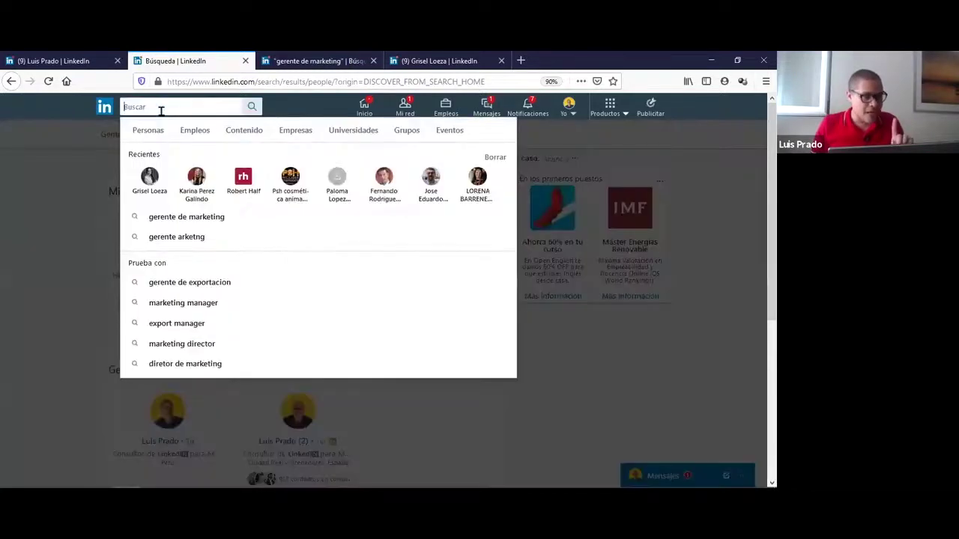
pyautogui.click(302, 144)
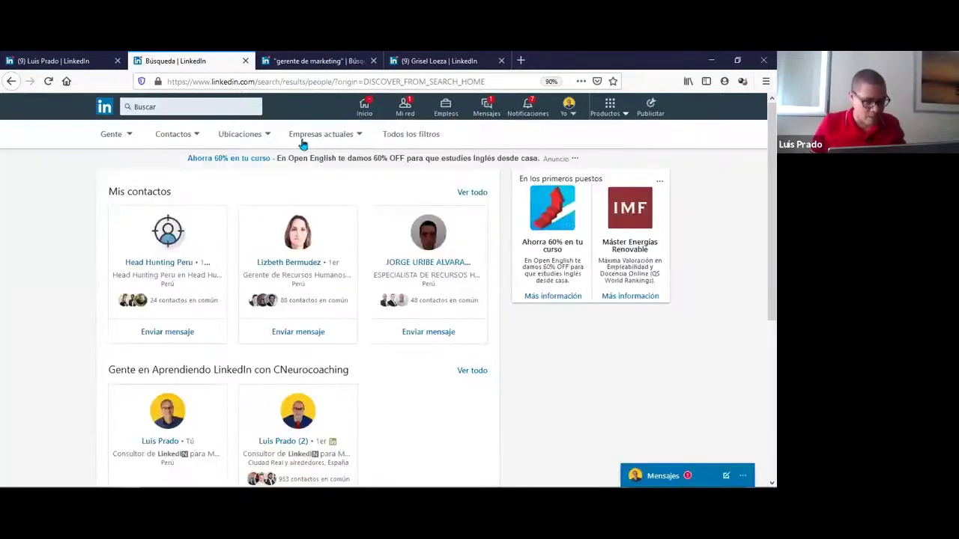
pyautogui.click(259, 139)
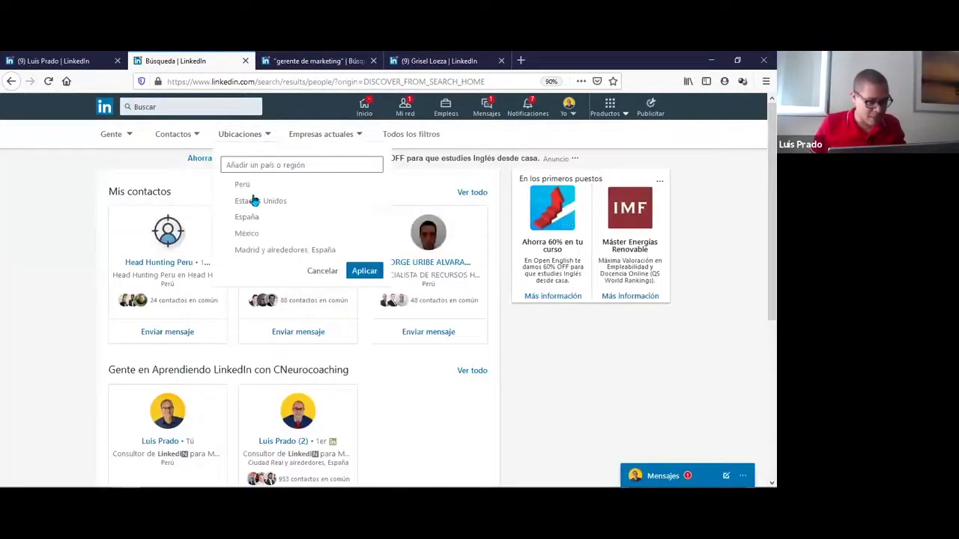
pyautogui.click(248, 234)
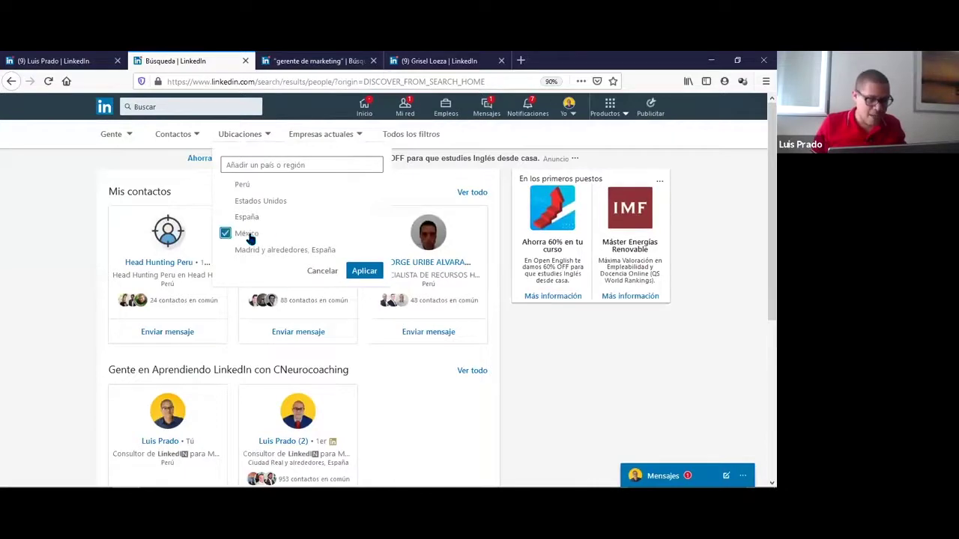
pyautogui.click(364, 271)
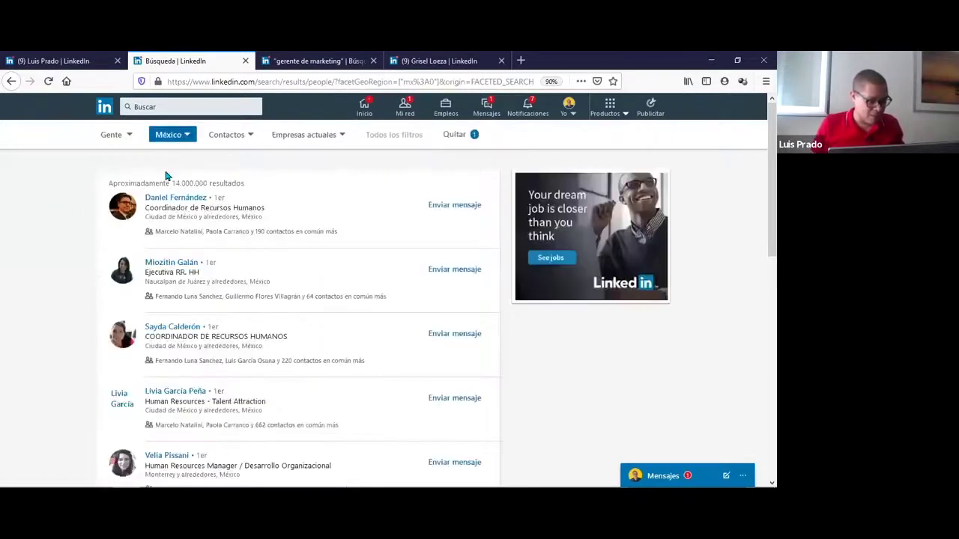
# Highlight the result count of the México people search and compare it with the "gerente de marketing" search results.
pyautogui.tripleClick(171, 184)
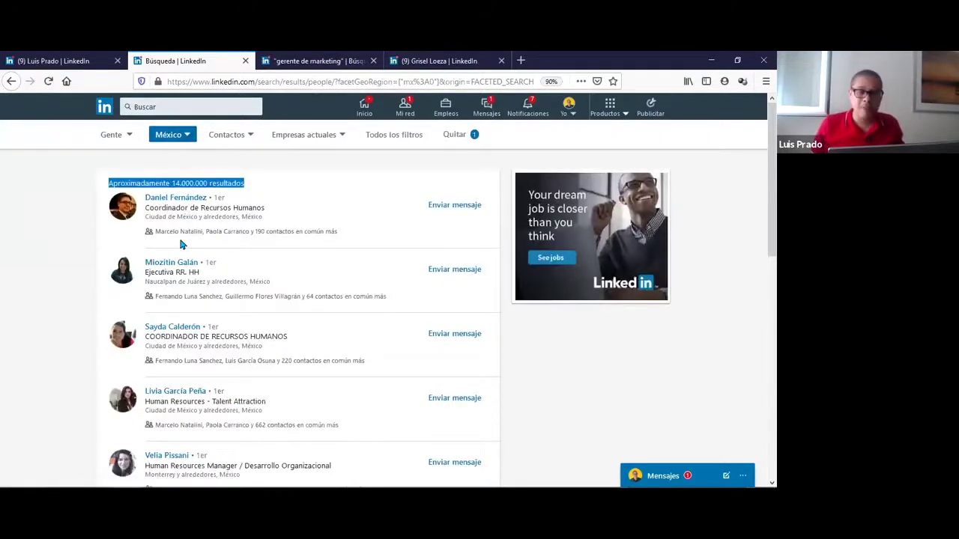
pyautogui.click(174, 183)
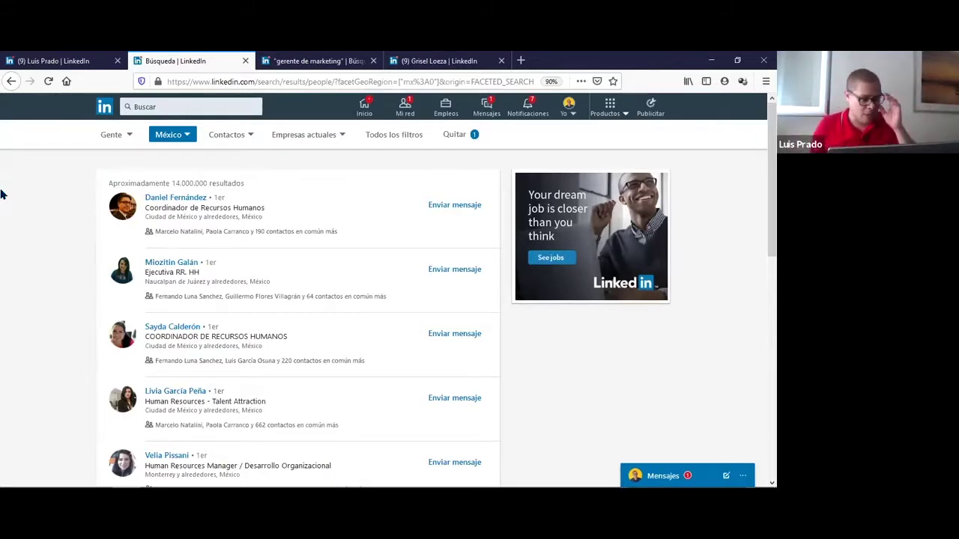
pyautogui.click(298, 60)
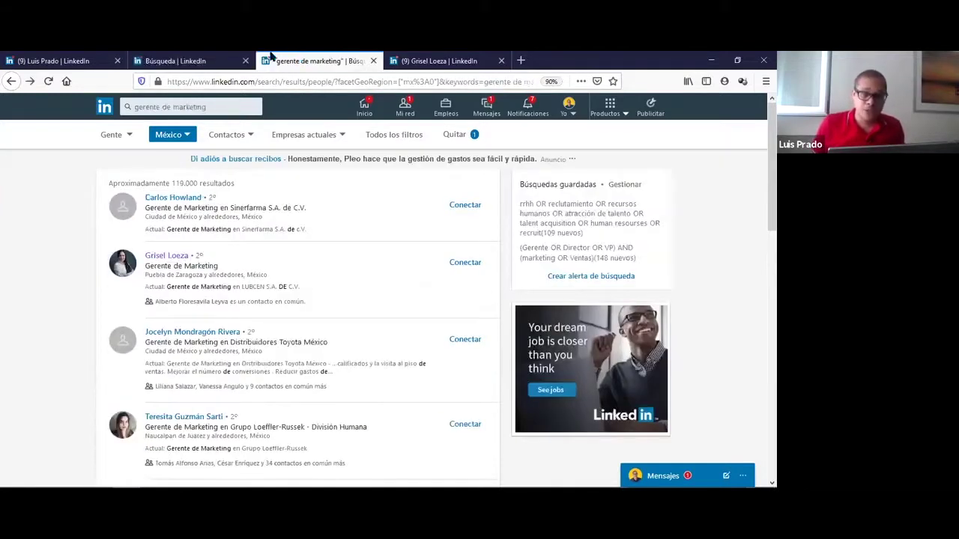
pyautogui.click(211, 58)
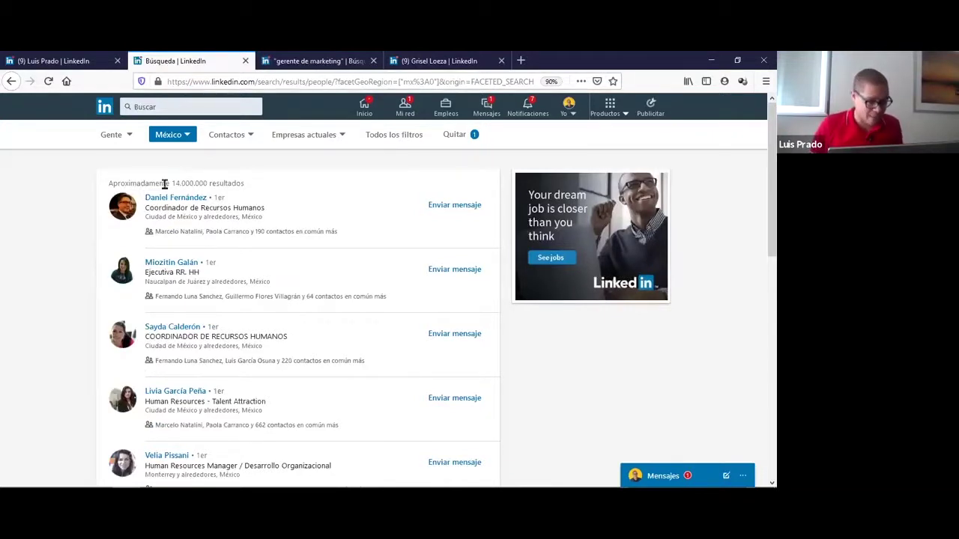
# Search the people in México for "rrhh OR recursos humanos OR reclutamiento OR recruitment".
pyautogui.click(177, 108)
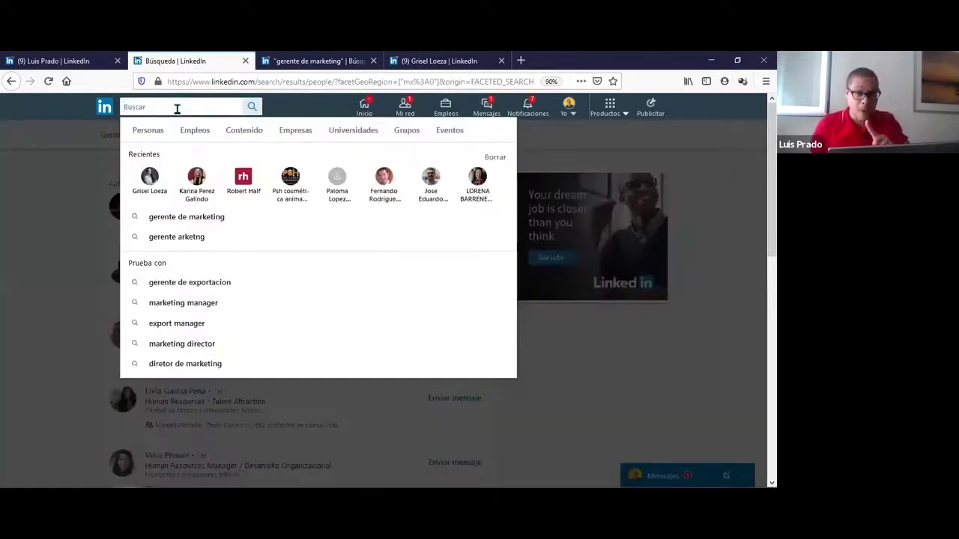
pyautogui.write('rrhh OR')
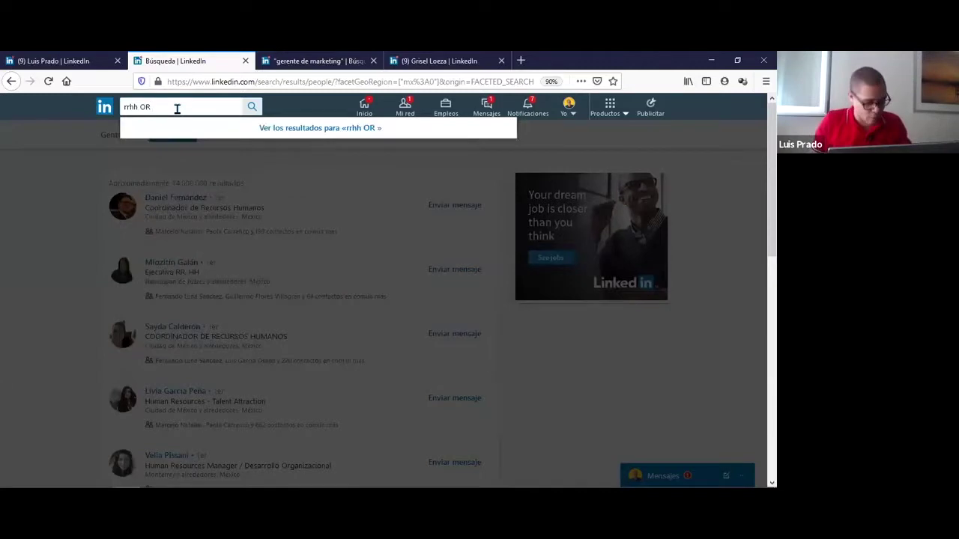
pyautogui.write('re')
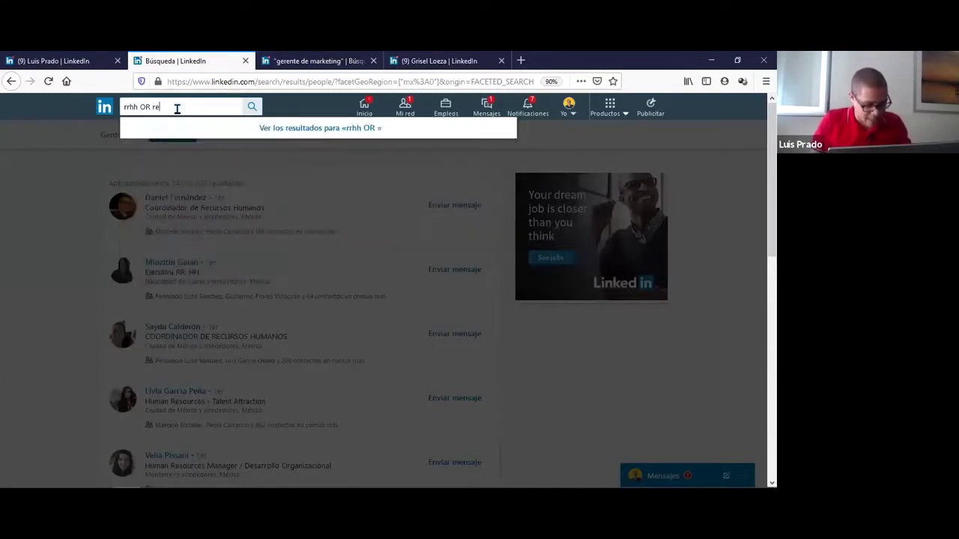
pyautogui.write('cursos humanos ')
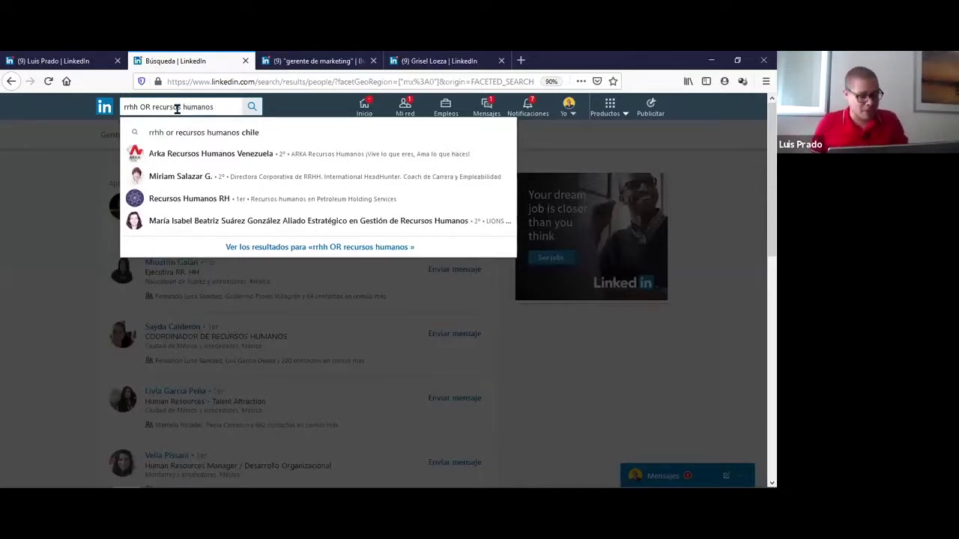
pyautogui.write('OR')
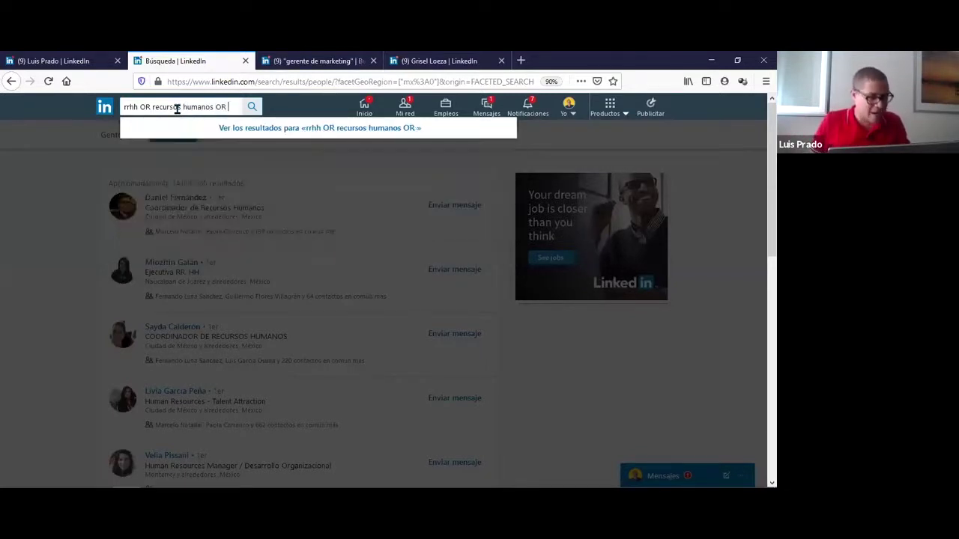
pyautogui.write('re')
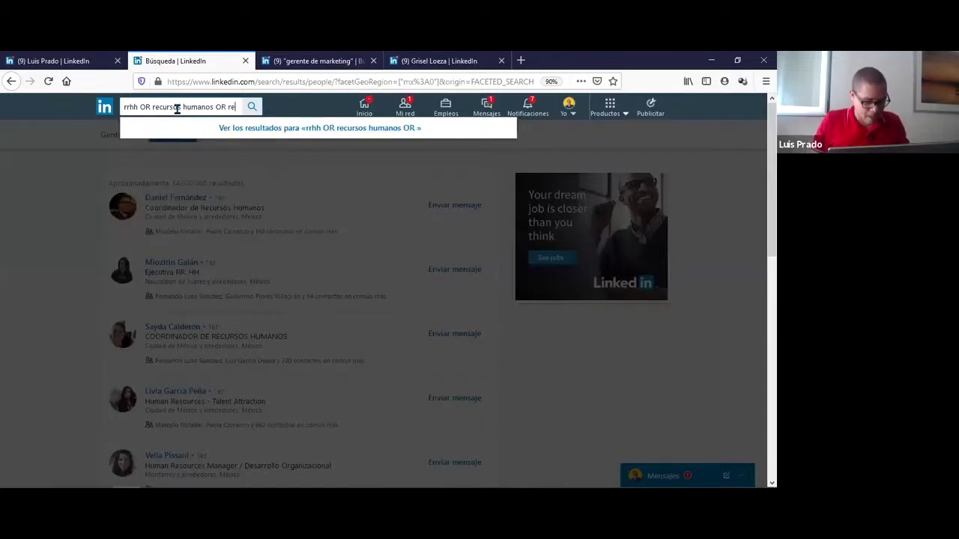
pyautogui.write('clutamiento')
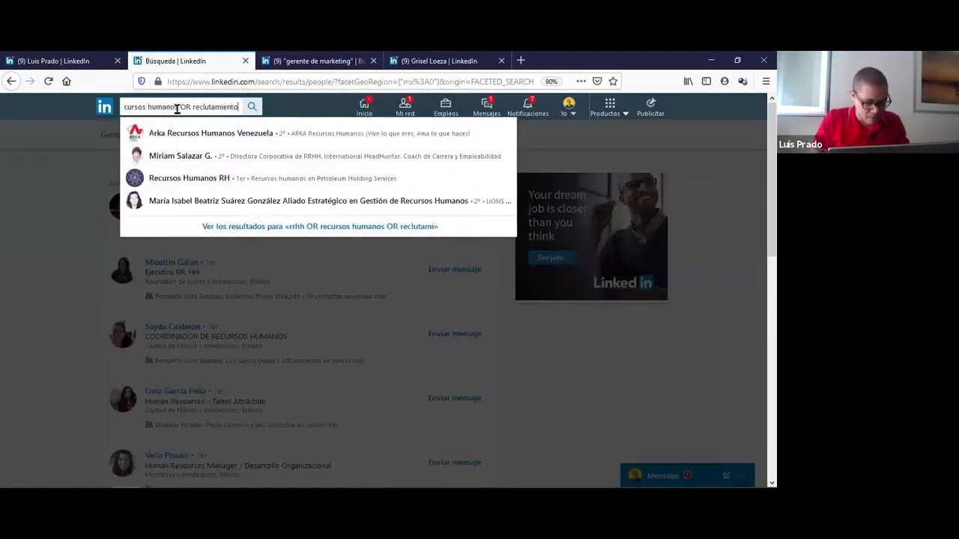
pyautogui.write(' OR recruitment')
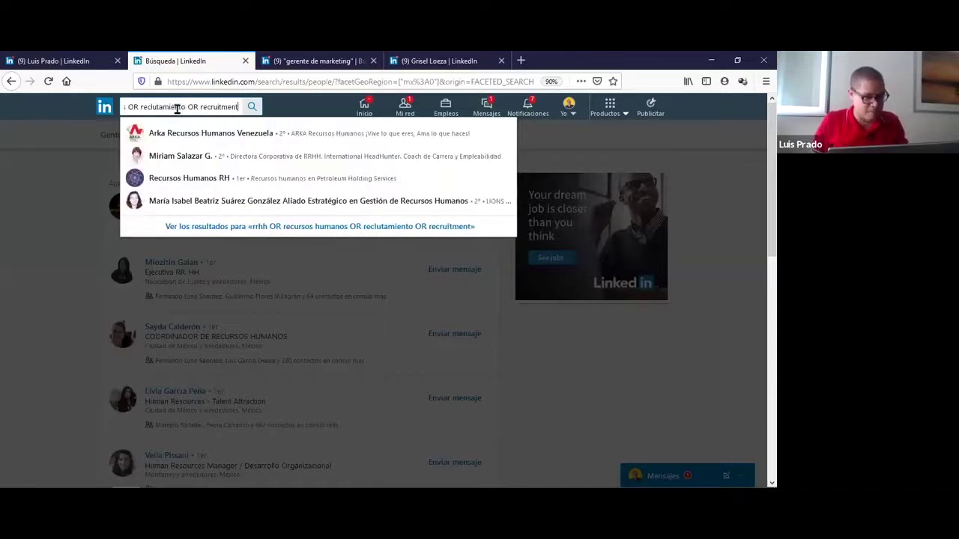
pyautogui.press('Return')
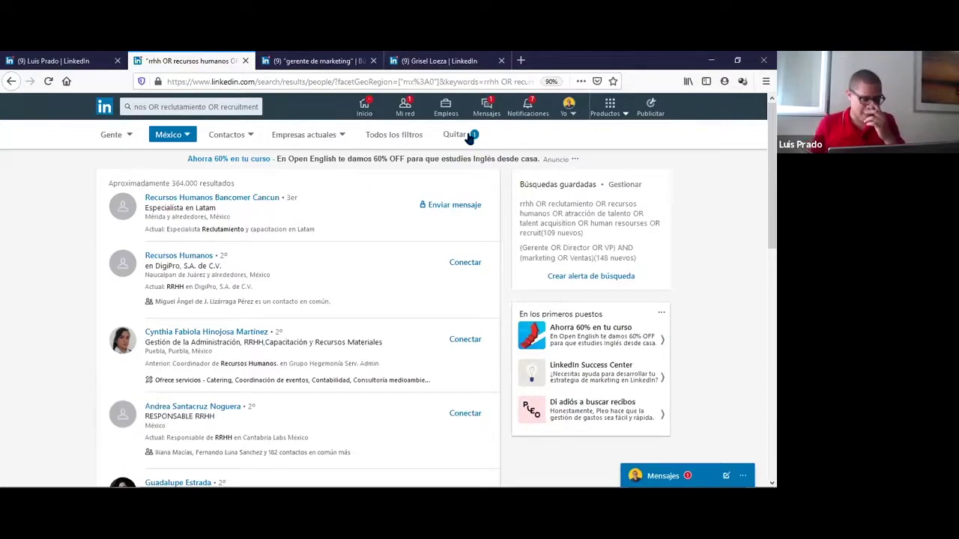
# Filter the people results in México by the sector Construcción.
pyautogui.click(397, 137)
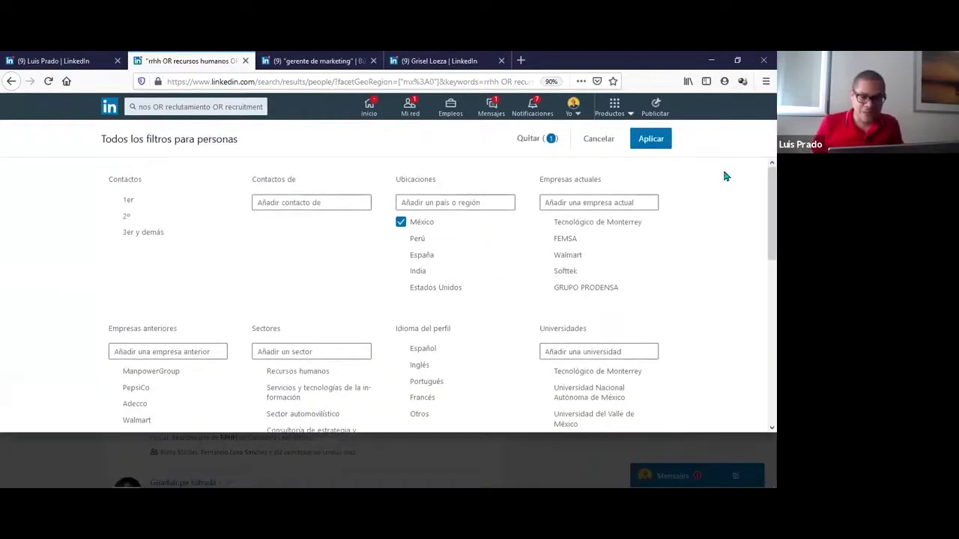
pyautogui.scroll(-2, 724, 176)
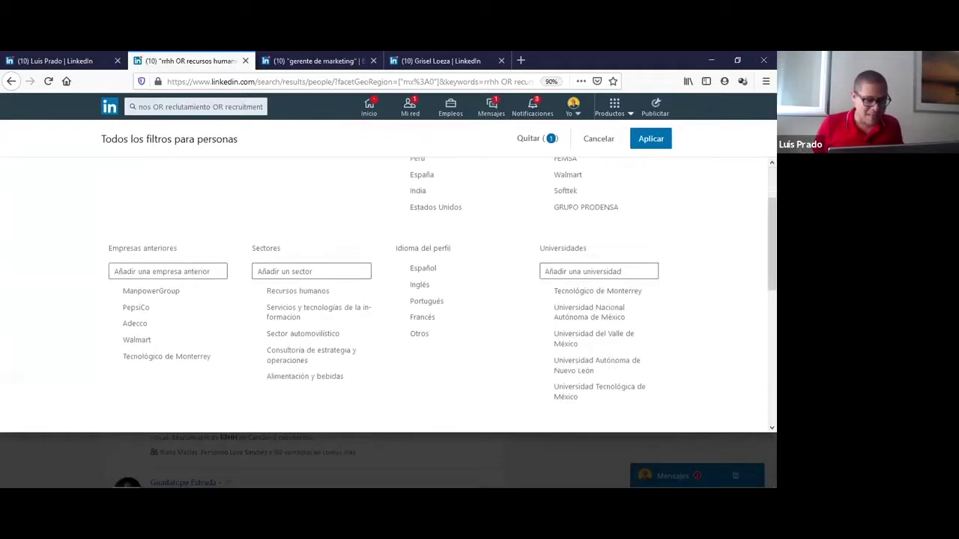
pyautogui.click(335, 271)
pyautogui.write('construcc')
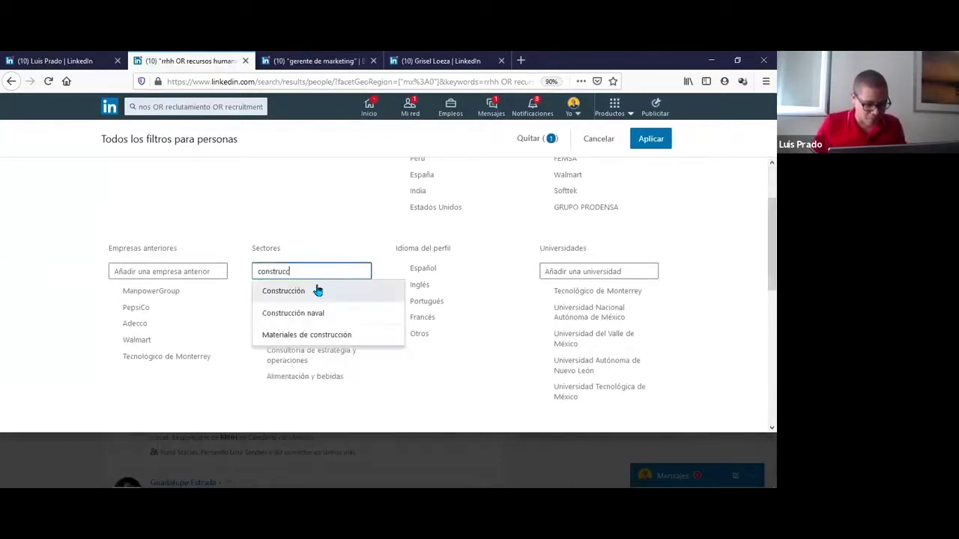
pyautogui.click(317, 290)
pyautogui.click(648, 140)
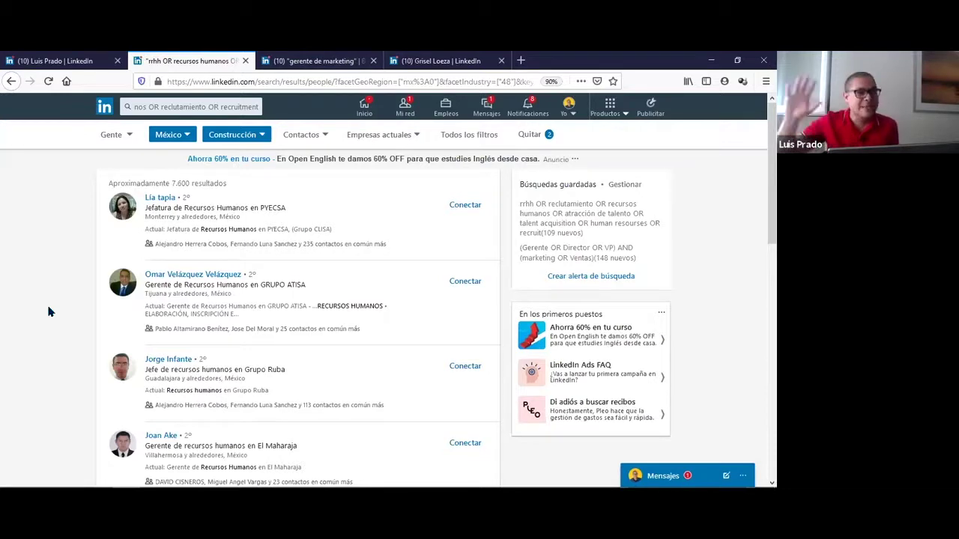
pyautogui.click(278, 60)
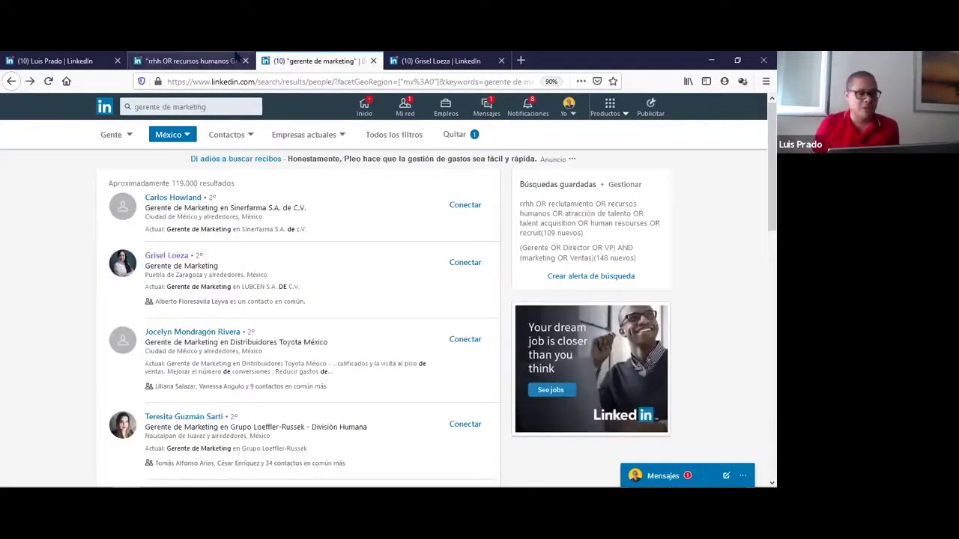
pyautogui.click(187, 60)
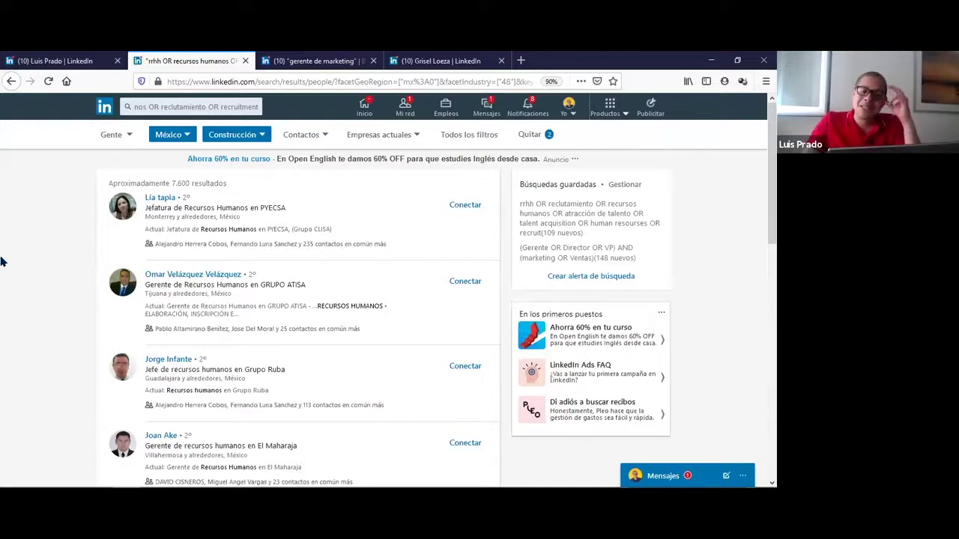
pyautogui.click(304, 135)
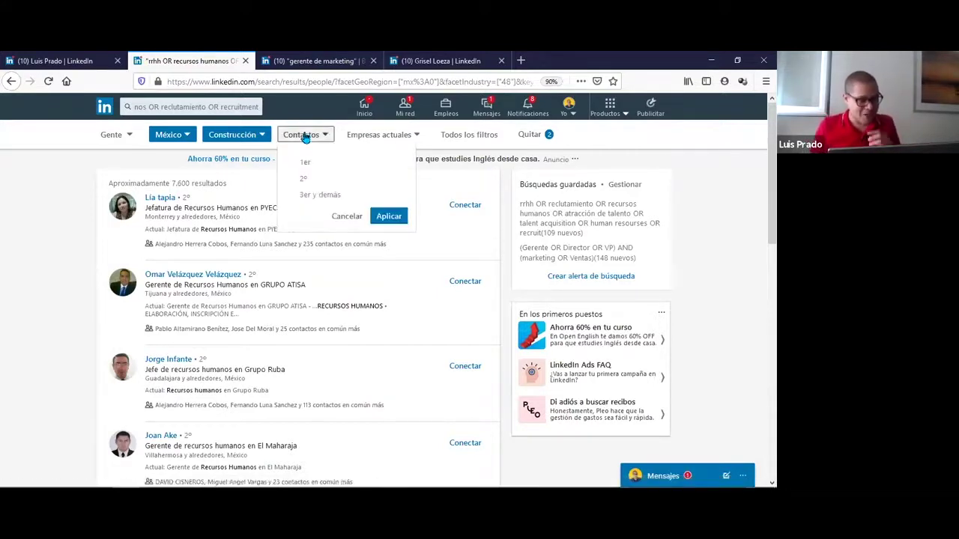
pyautogui.click(3, 291)
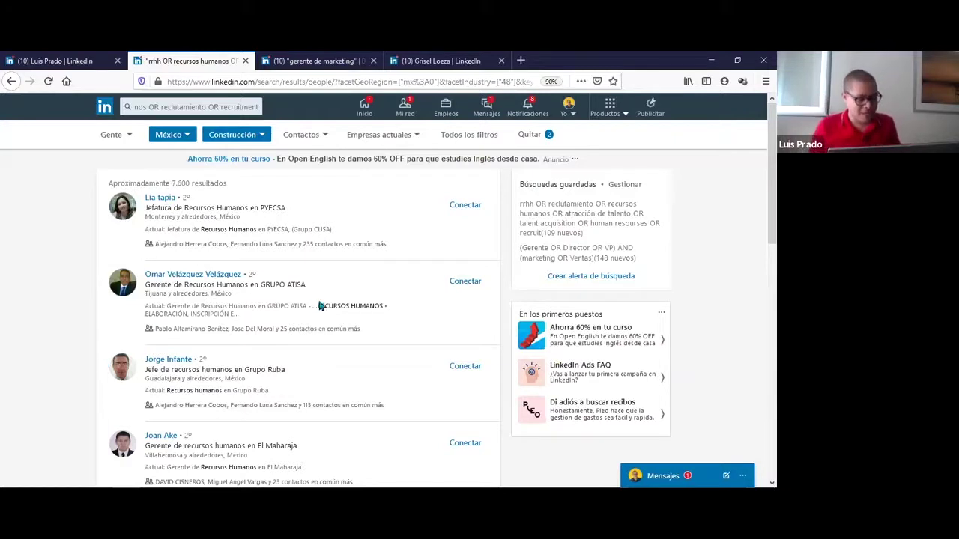
# Try narrowing the Construcción results to 1er and 2º contacts, and go back to the results without that contact filter.
pyautogui.click(318, 135)
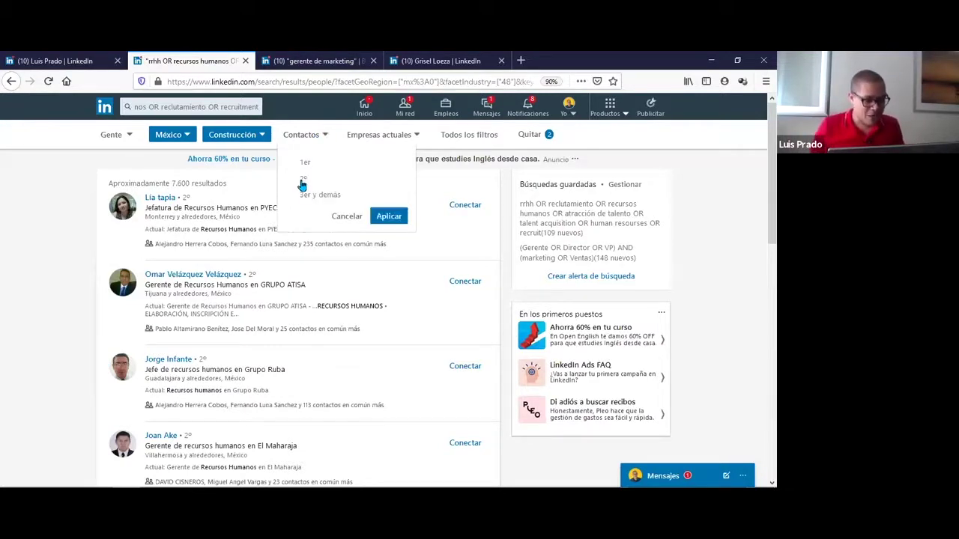
pyautogui.click(305, 162)
pyautogui.click(382, 218)
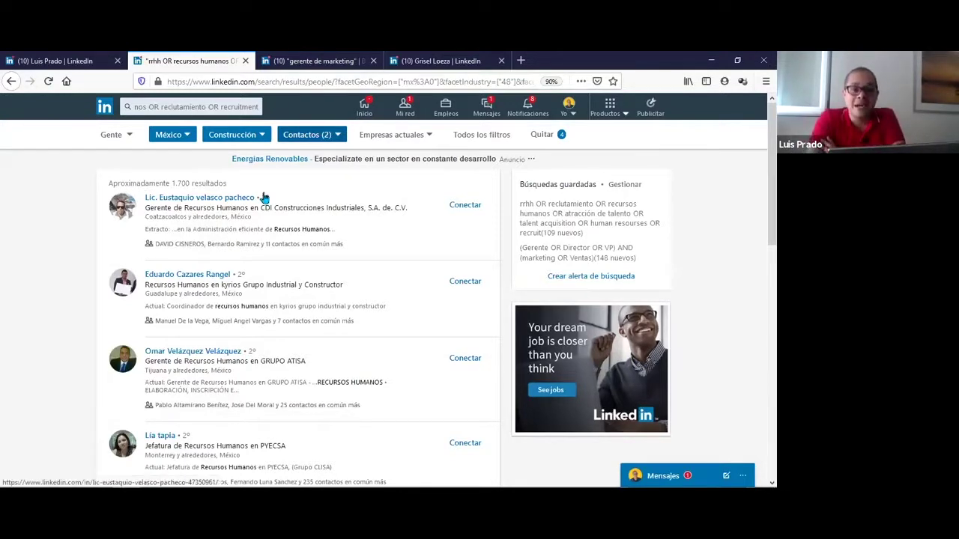
pyautogui.click(10, 82)
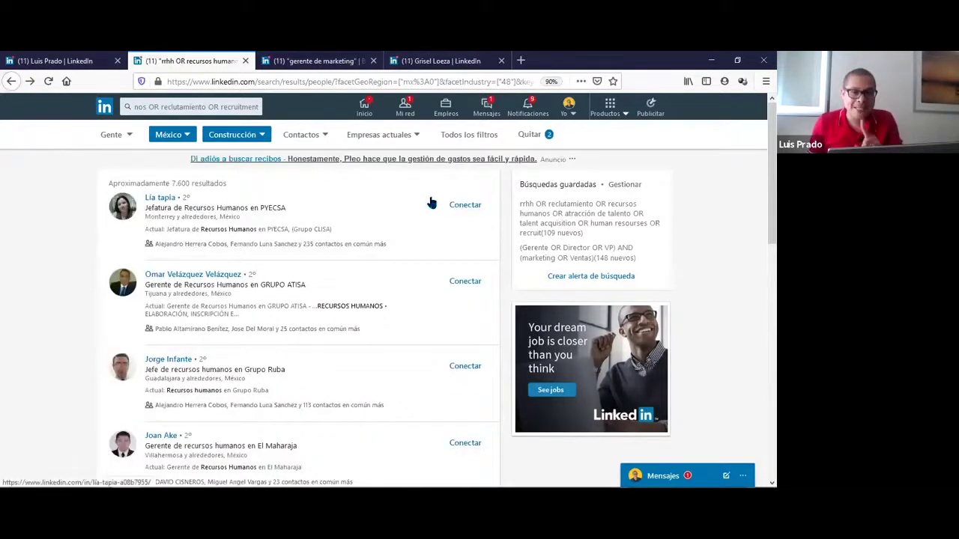
# Send a connection invitation without a note to the first person in the results.
pyautogui.click(472, 206)
pyautogui.click(496, 198)
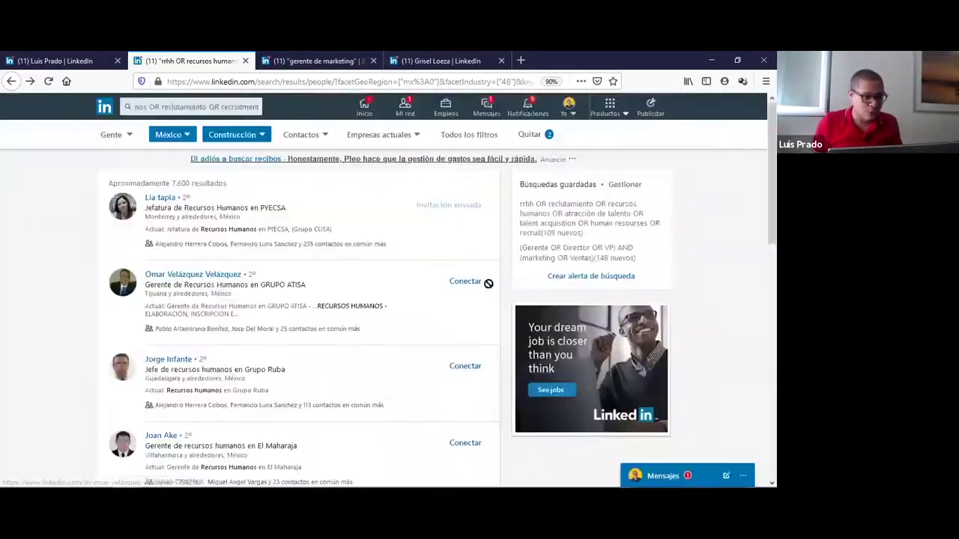
# Check the private dashboard with the search appearances on your own profile, and return to the human resources search results.
pyautogui.click(55, 60)
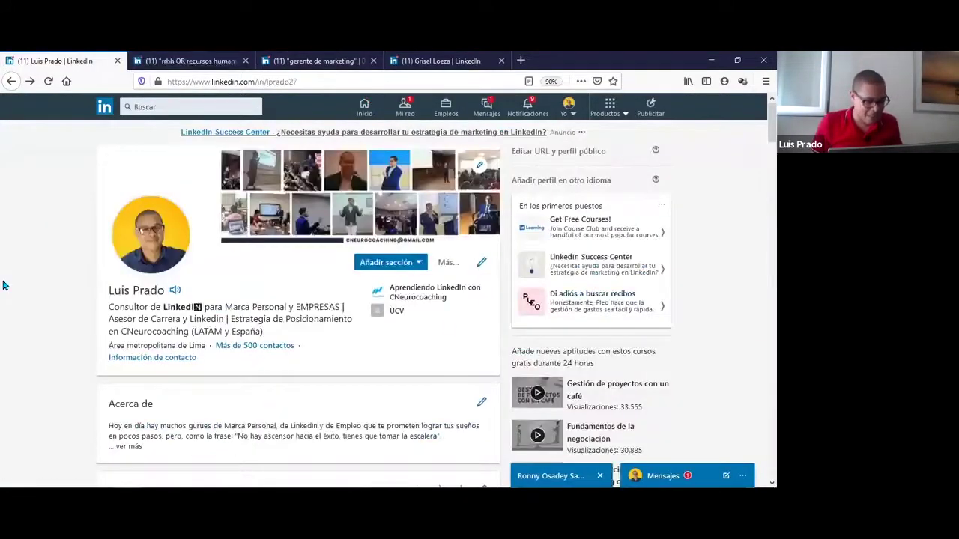
pyautogui.scroll(-5, 4, 285)
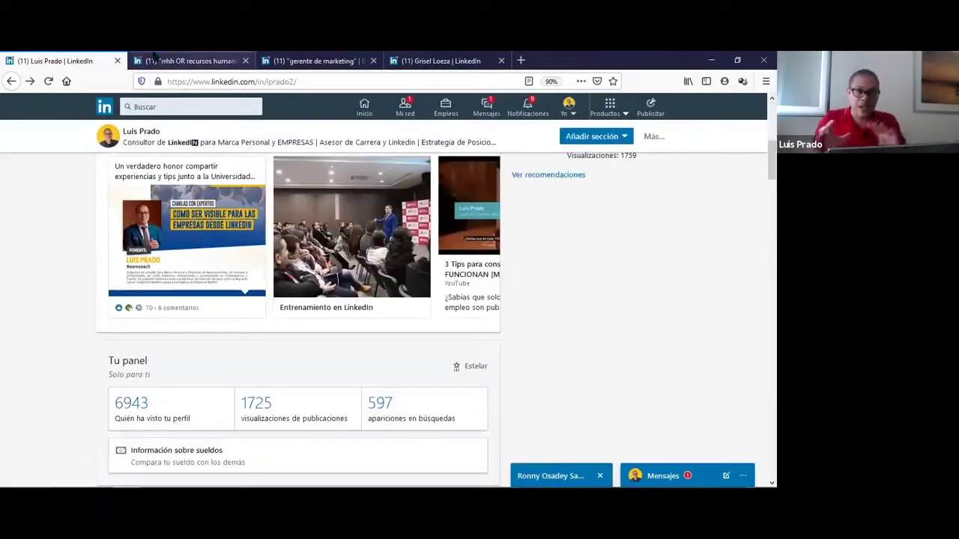
pyautogui.click(152, 59)
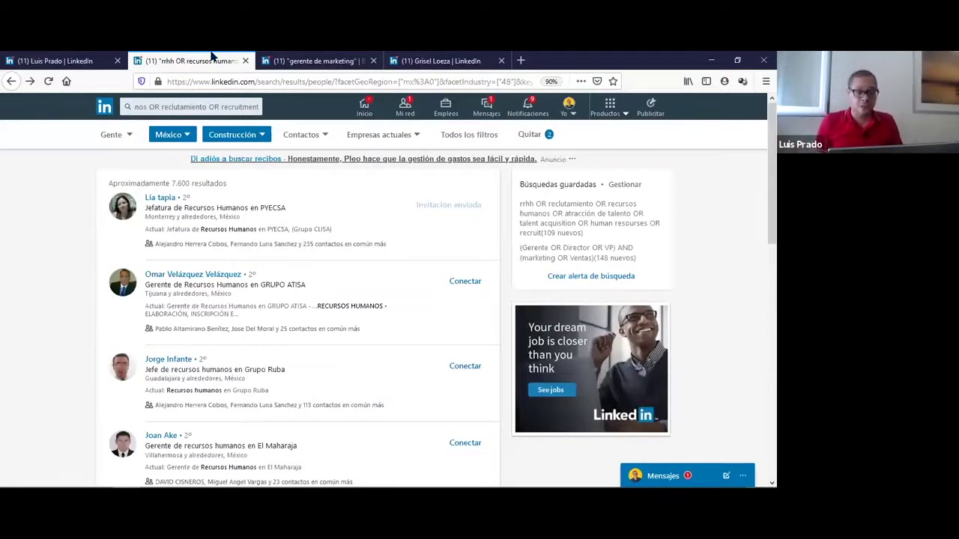
# Send connection invitations without a note to the second, third and fourth people in the results.
pyautogui.click(464, 281)
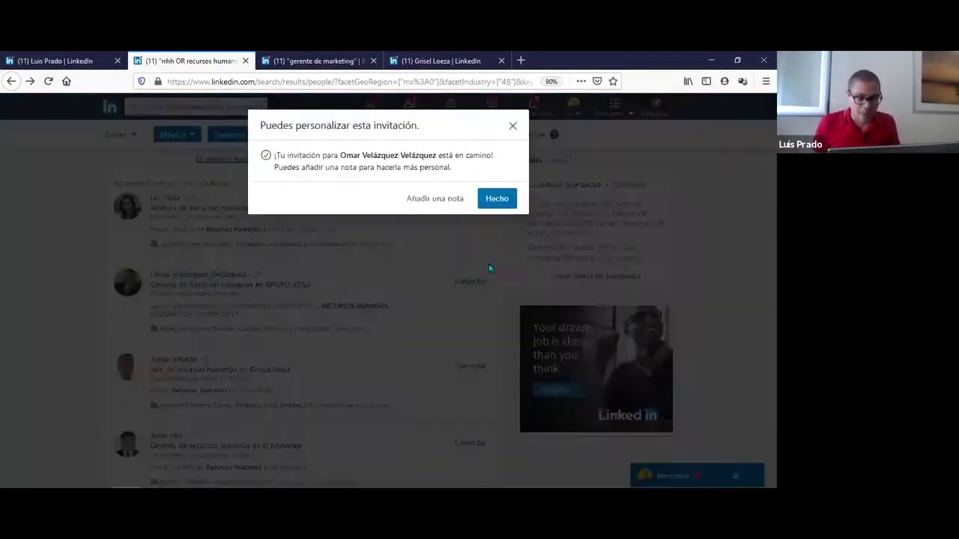
pyautogui.click(506, 199)
pyautogui.click(472, 365)
pyautogui.click(495, 199)
pyautogui.click(465, 442)
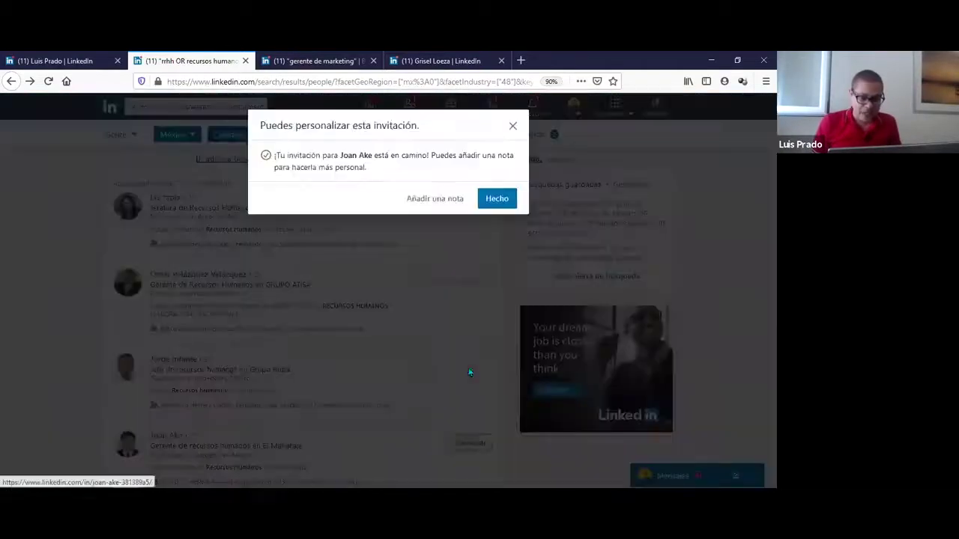
pyautogui.click(494, 200)
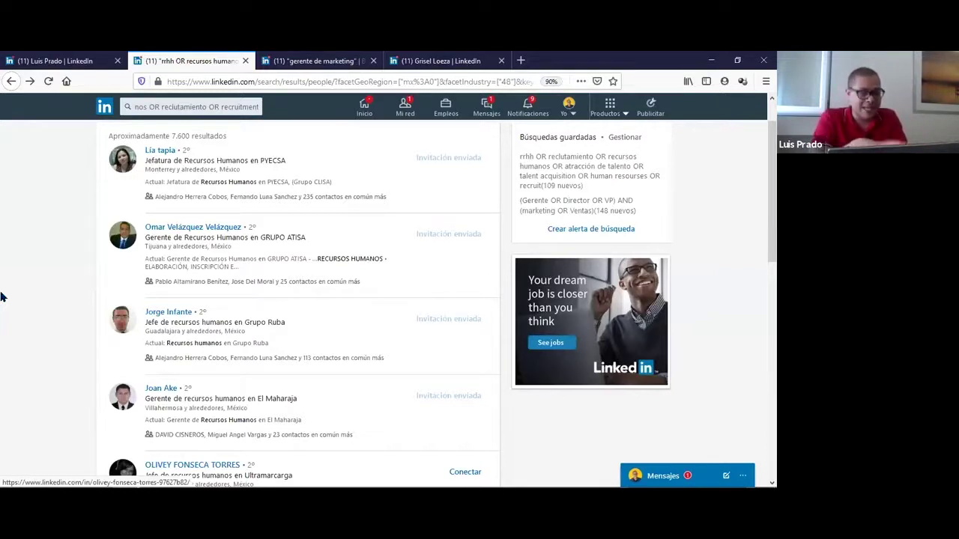
# Open your own profile's introduction for editing and look at the available Sector options without changing the selection.
pyautogui.hotkey('ctrl', 'Tab')
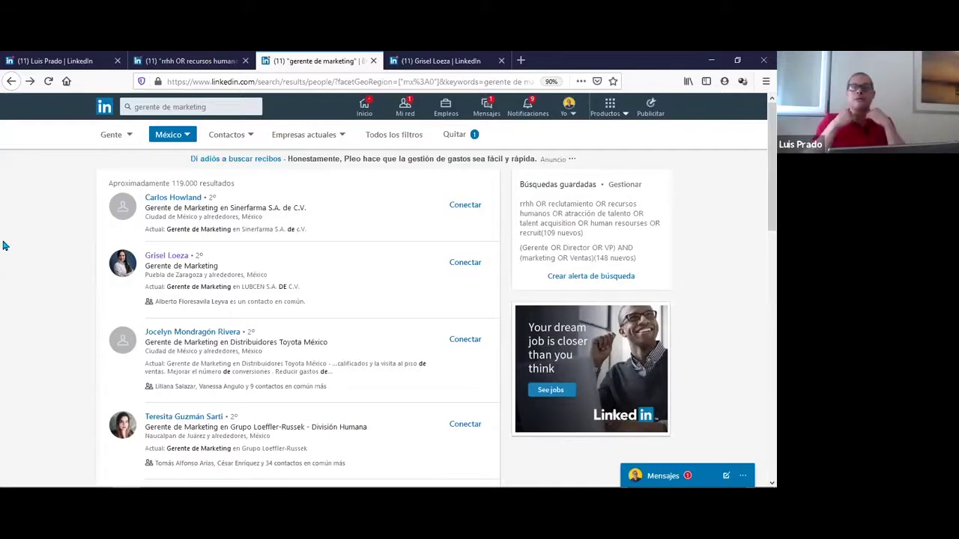
pyautogui.hotkey('ctrl', '1')
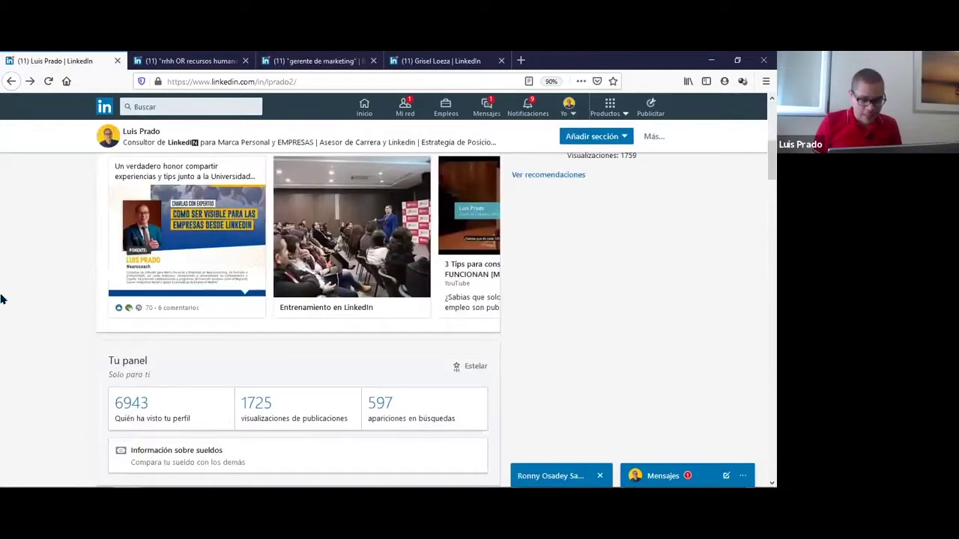
pyautogui.scroll(4, 2, 299)
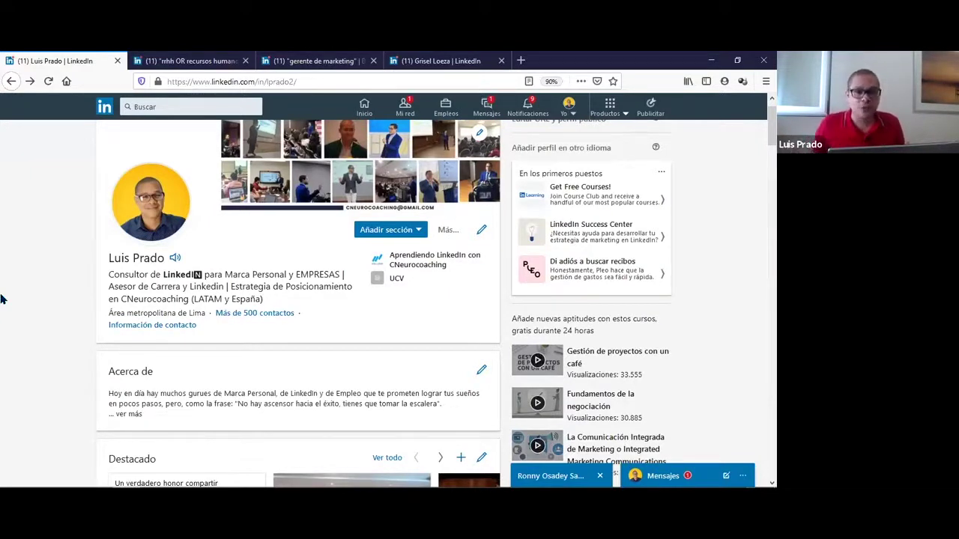
pyautogui.click(481, 233)
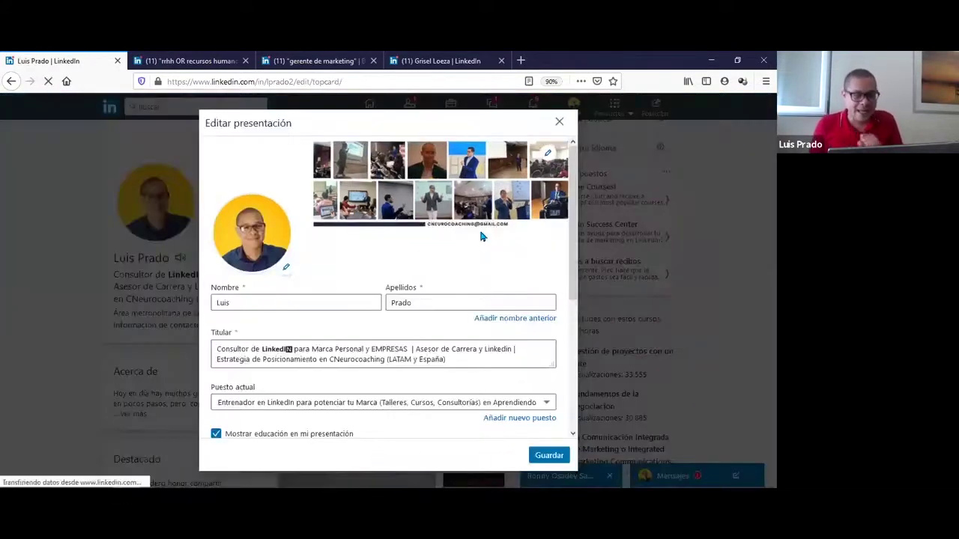
pyautogui.moveTo(572, 219); pyautogui.dragTo(570, 347)
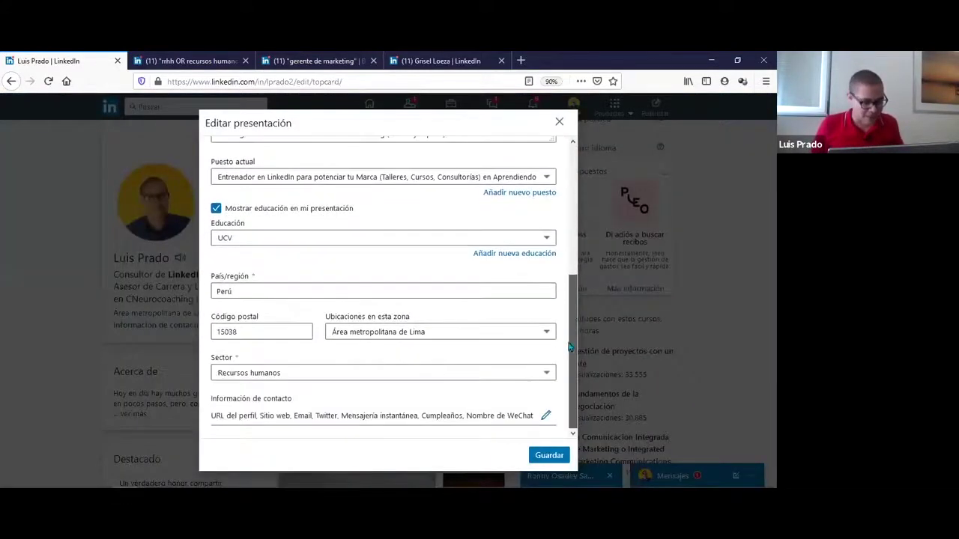
pyautogui.click(439, 372)
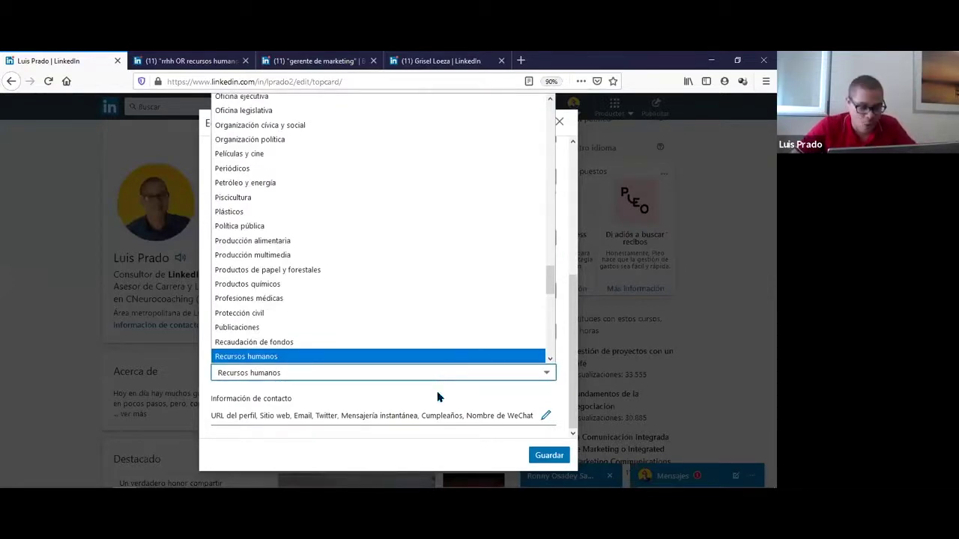
pyautogui.click(439, 397)
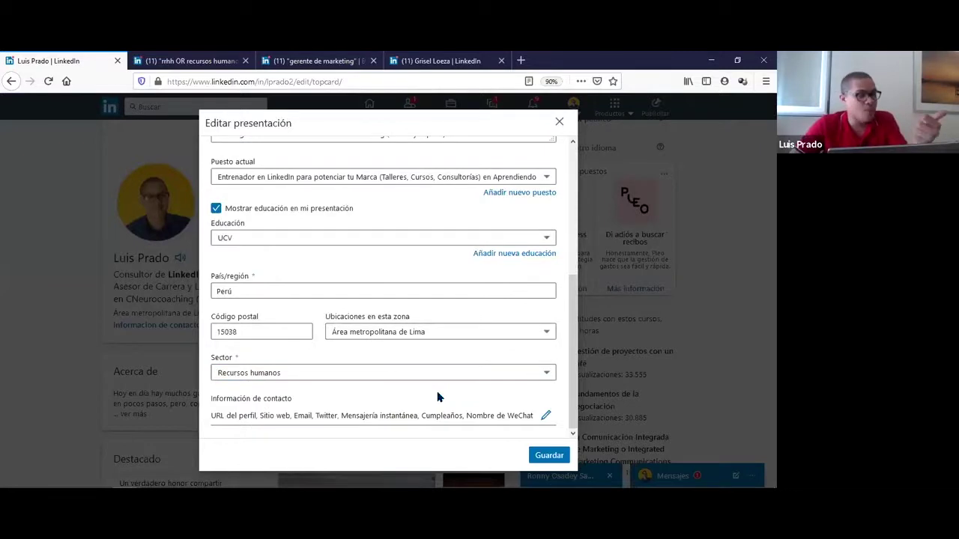
# Compare the "gerente de marketing" search results with the human resources search results.
pyautogui.click(314, 61)
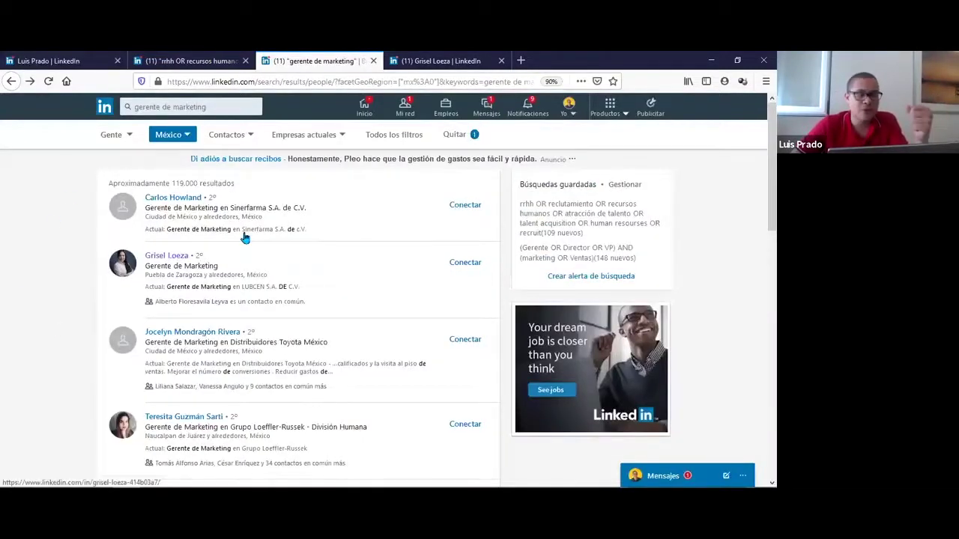
pyautogui.rightClick(101, 57)
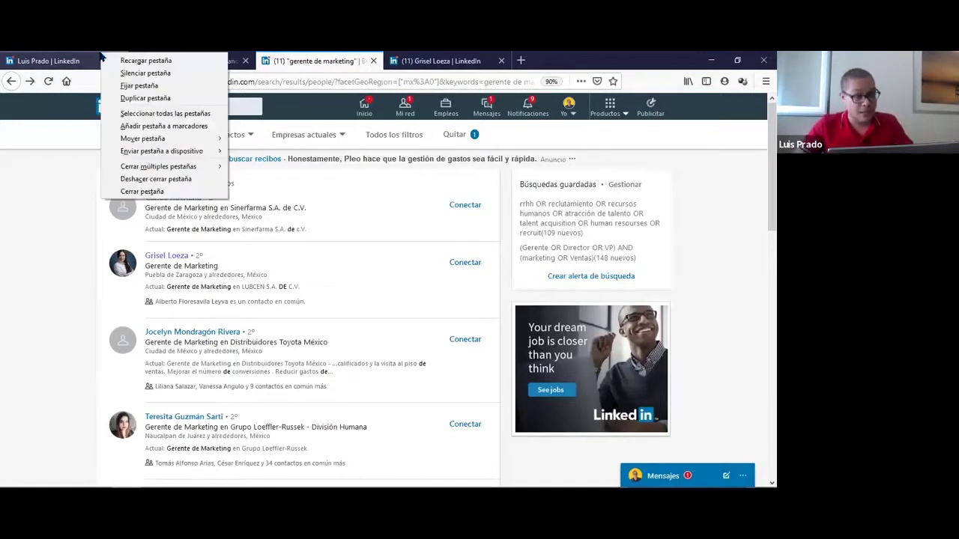
pyautogui.click(22, 219)
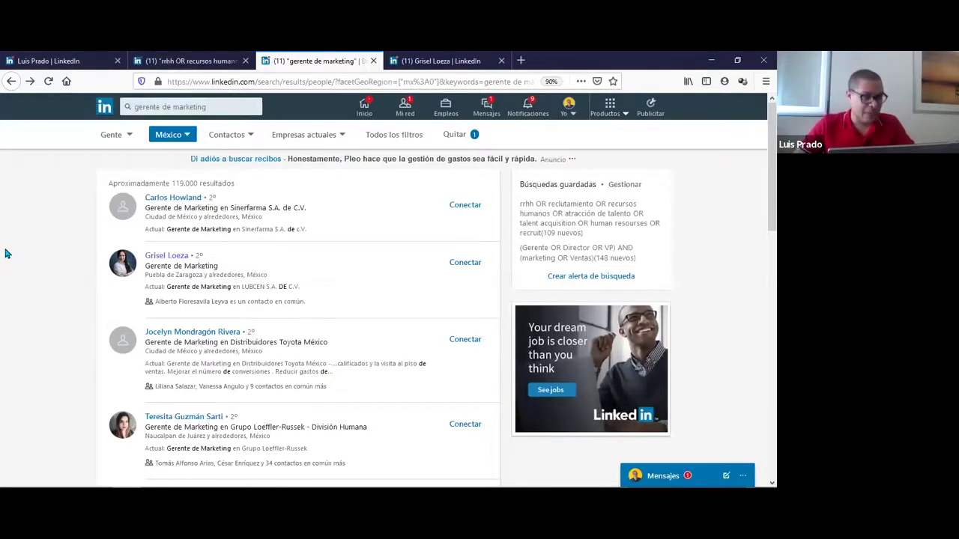
pyautogui.click(227, 57)
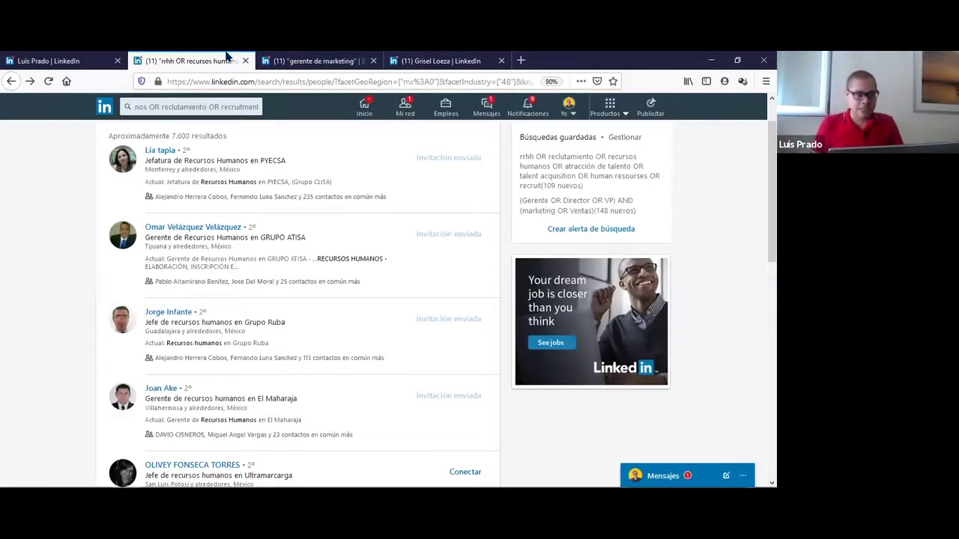
pyautogui.click(311, 61)
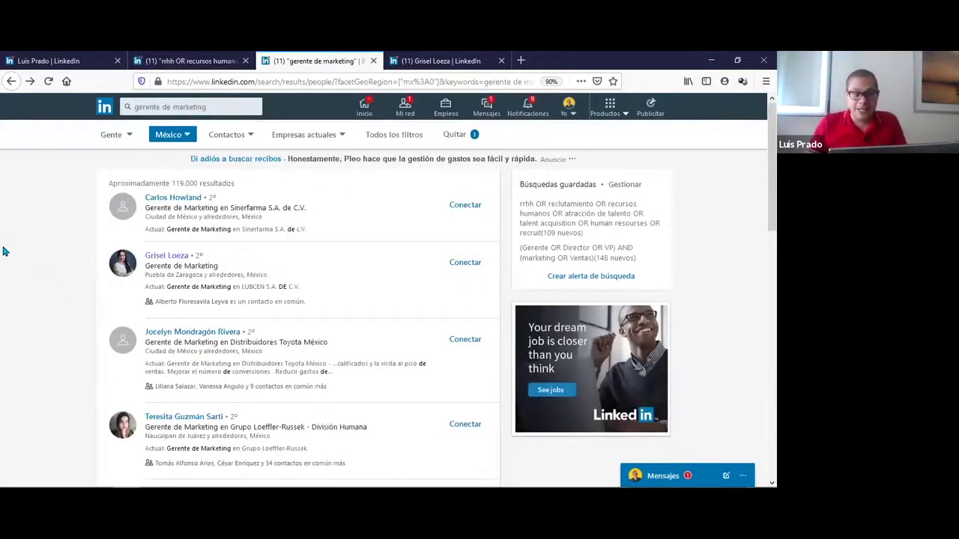
pyautogui.hotkey('ctrl', 'shift', 'Tab')
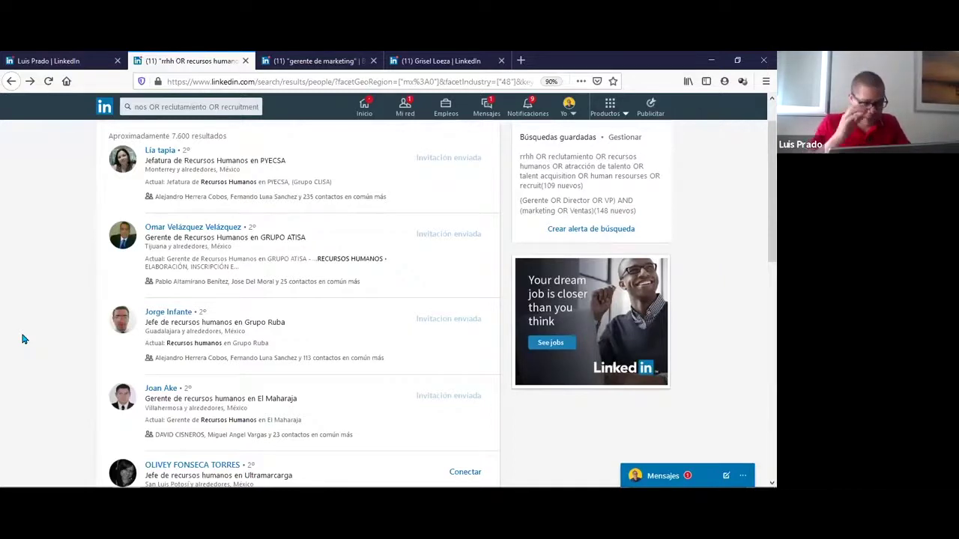
pyautogui.click(319, 61)
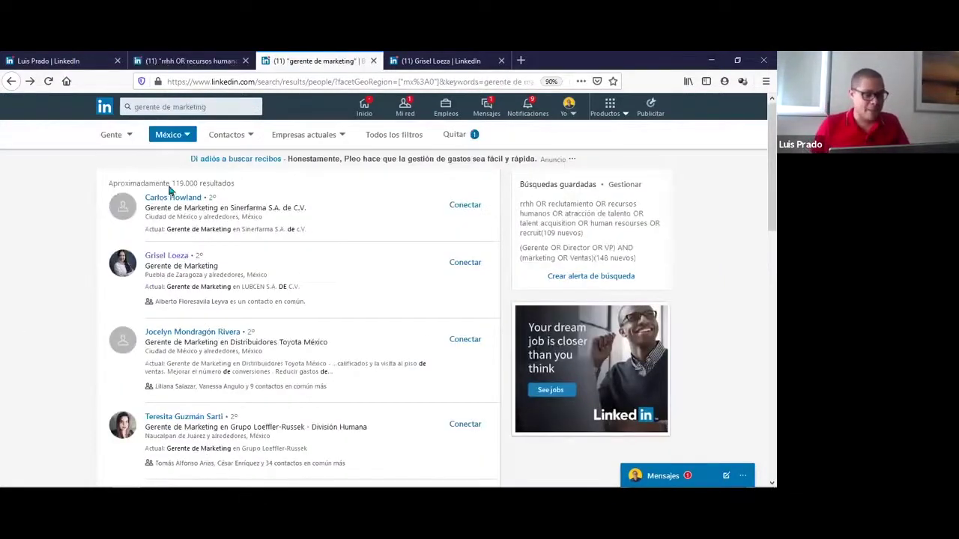
# Highlight the result count of the "gerente de marketing" search to point it out, and clear the selection.
pyautogui.tripleClick(173, 183)
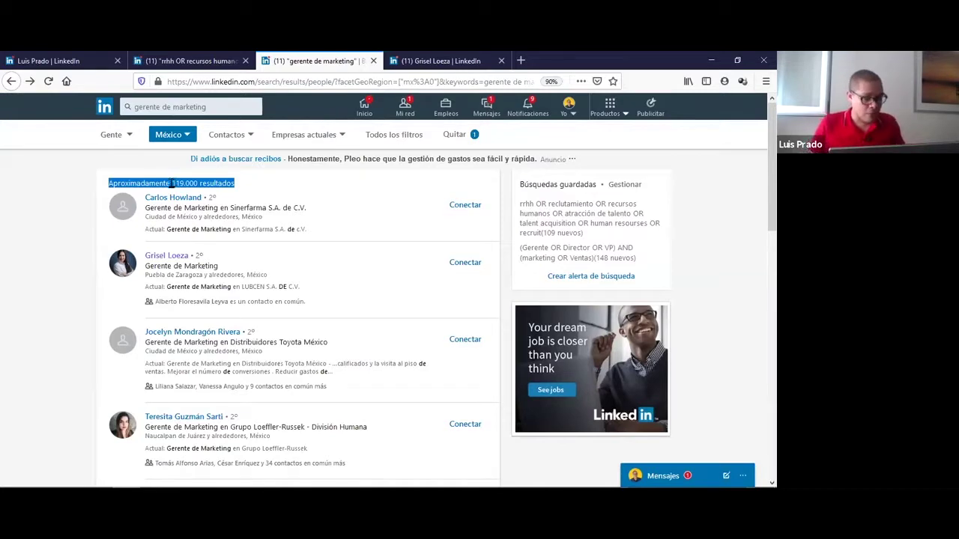
pyautogui.click(170, 183)
pyautogui.moveTo(170, 183); pyautogui.dragTo(240, 184)
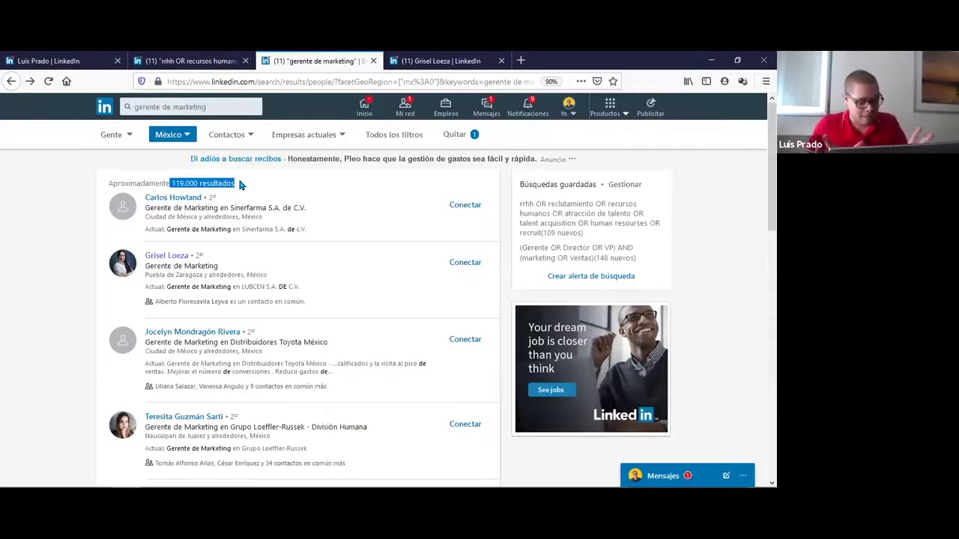
pyautogui.click(185, 184)
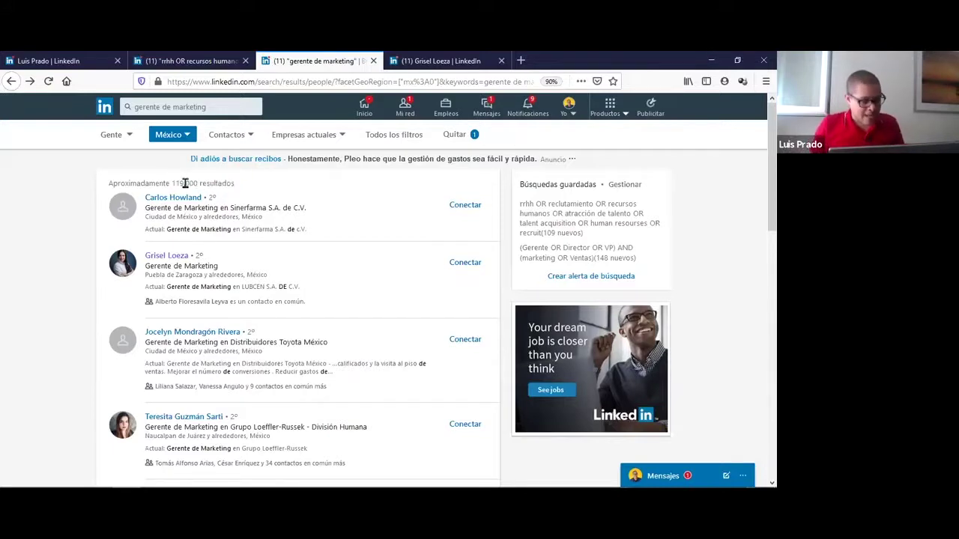
# Return to the human resources search results and send connection invitations without a note to the fifth and sixth people.
pyautogui.click(191, 61)
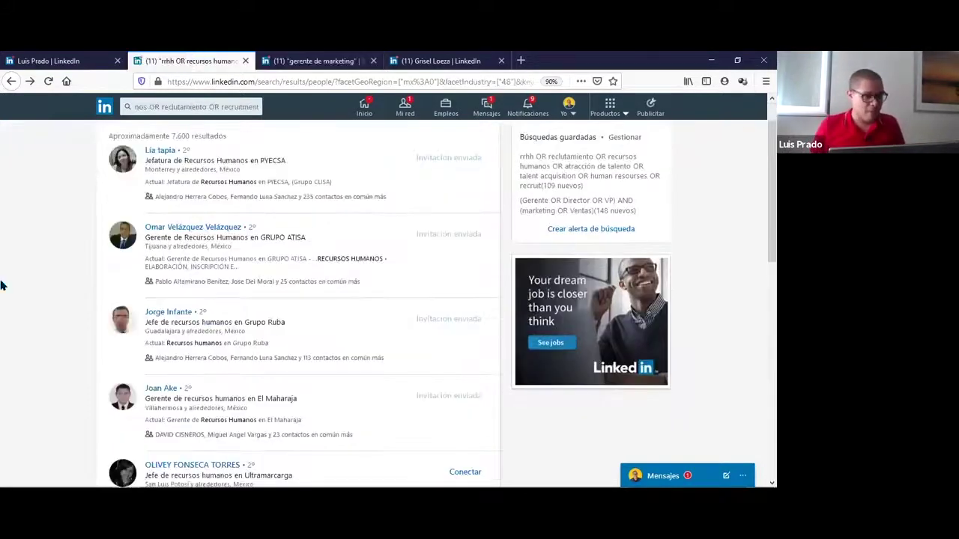
pyautogui.scroll(-3, 2, 284)
pyautogui.scroll(-4, 3, 285)
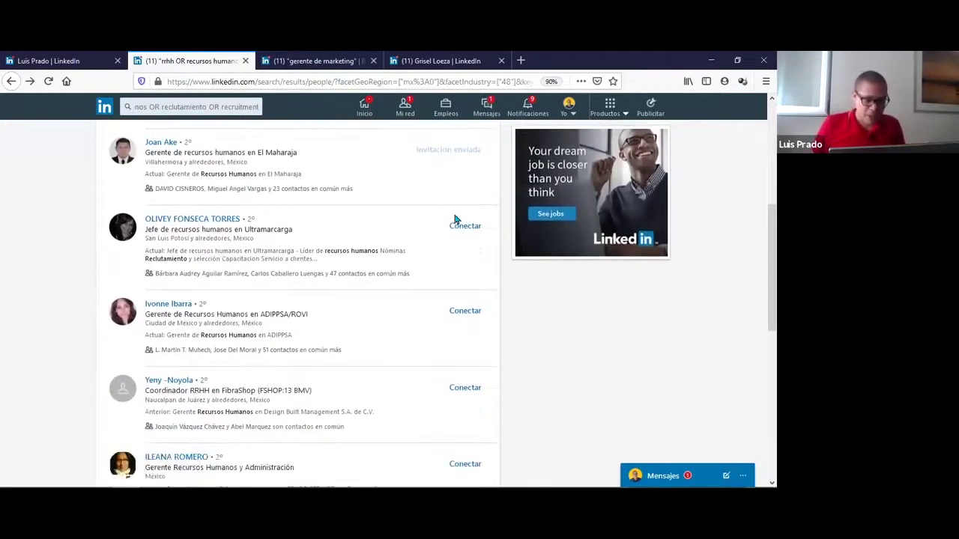
pyautogui.click(458, 225)
pyautogui.click(496, 197)
pyautogui.click(463, 319)
pyautogui.click(497, 197)
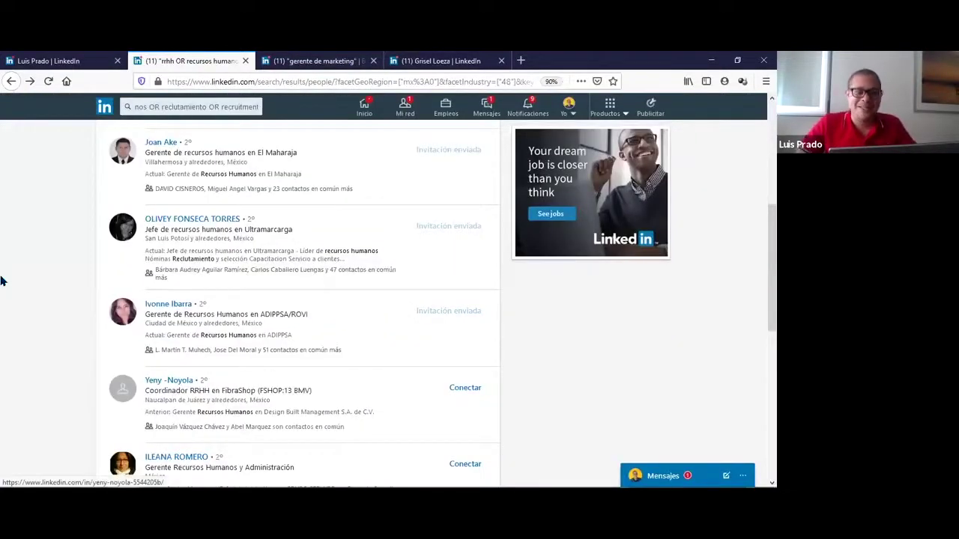
# Search Google for "mercado oculto de trabajo" in a new browser tab.
pyautogui.click(518, 62)
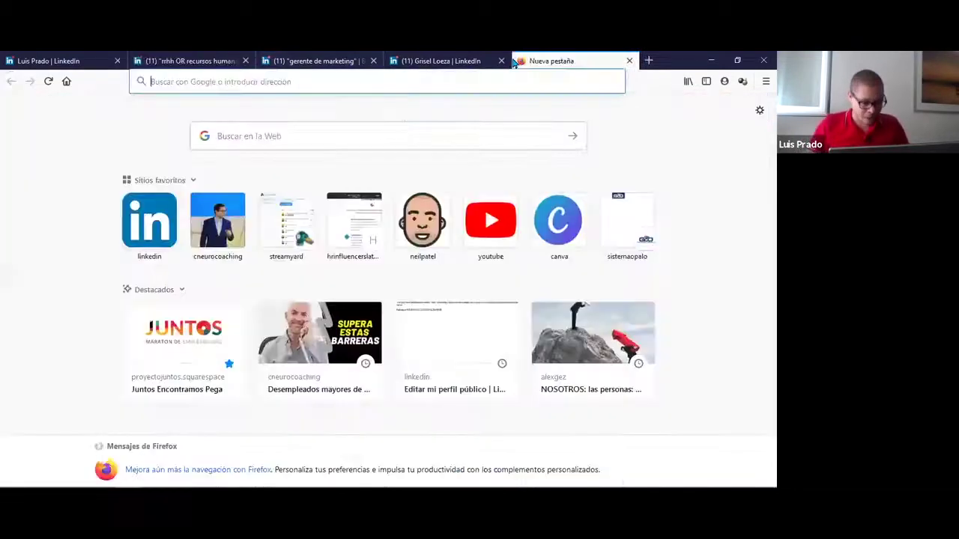
pyautogui.click(260, 81)
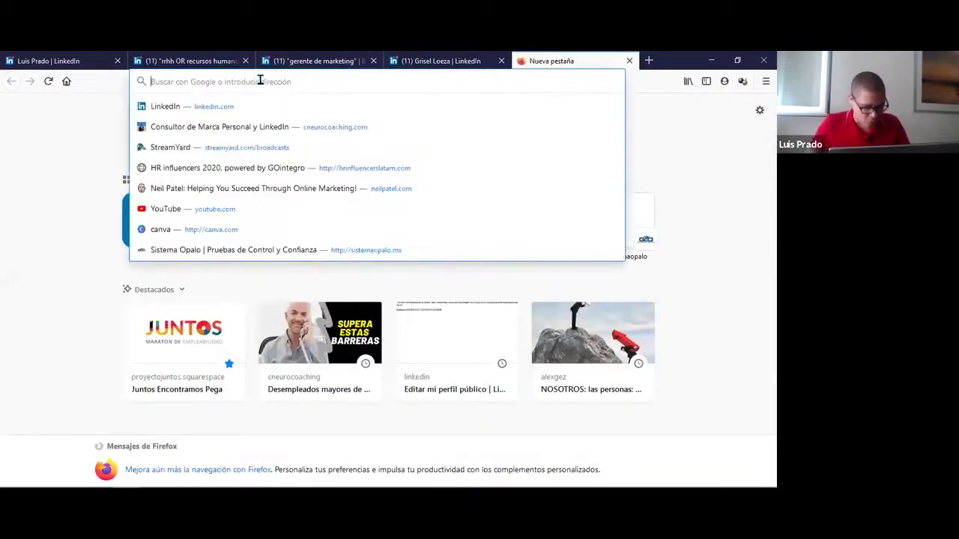
pyautogui.write('mercado')
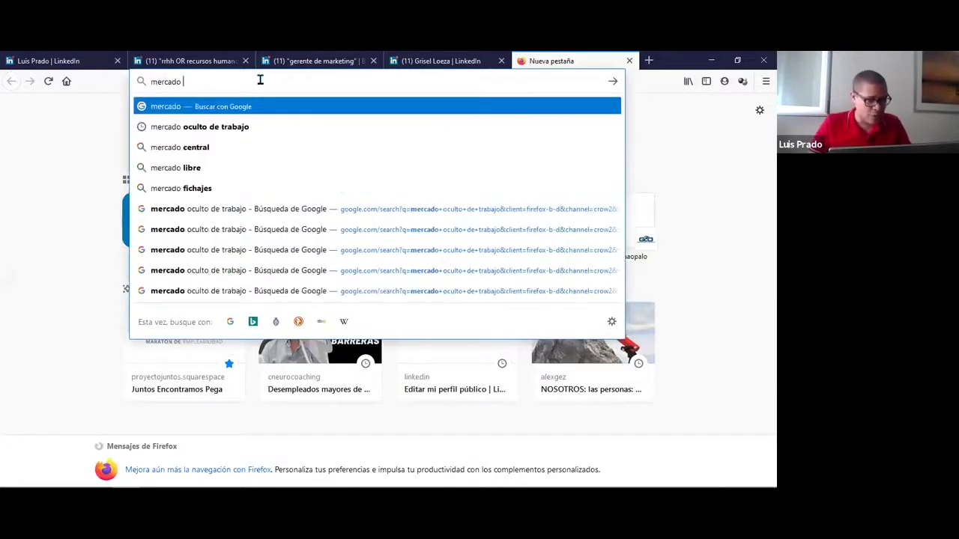
pyautogui.press('Down')
pyautogui.press('Return')
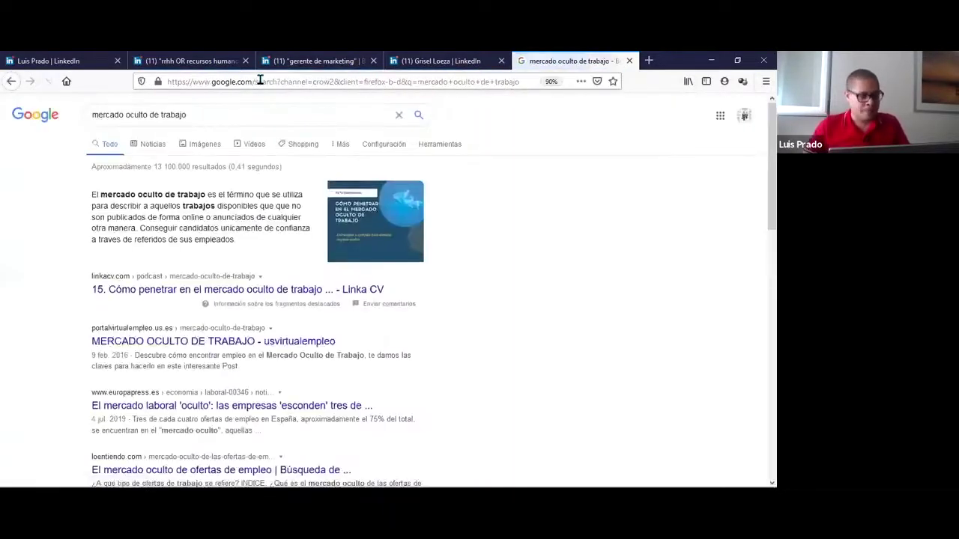
# Open the first iceberg diagram in the image results, glance at the human resources search on LinkedIn, and return to the diagram.
pyautogui.click(195, 145)
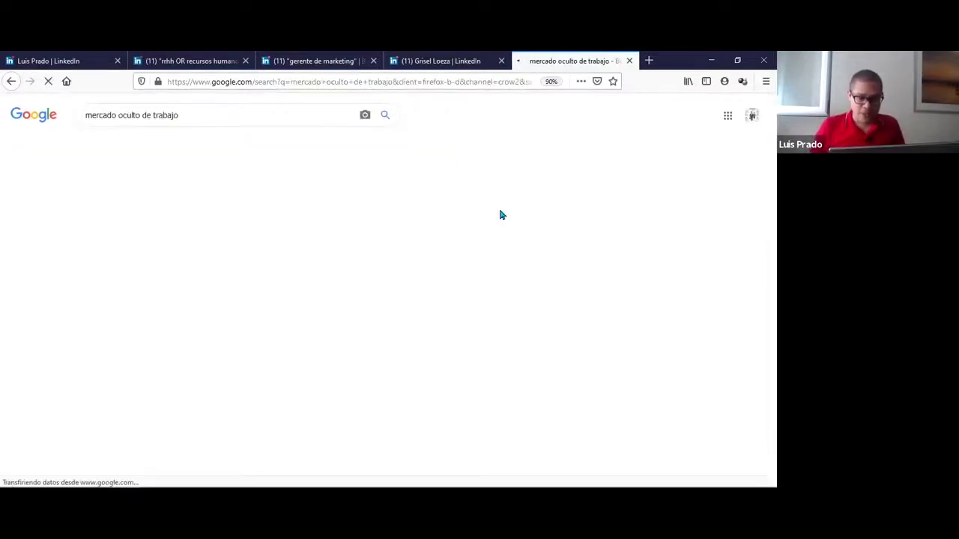
pyautogui.click(82, 195)
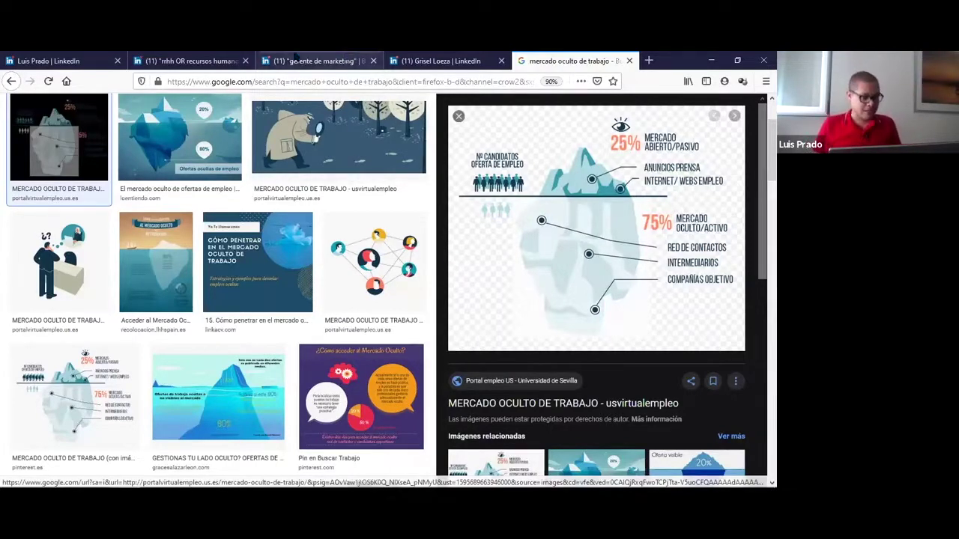
pyautogui.click(171, 60)
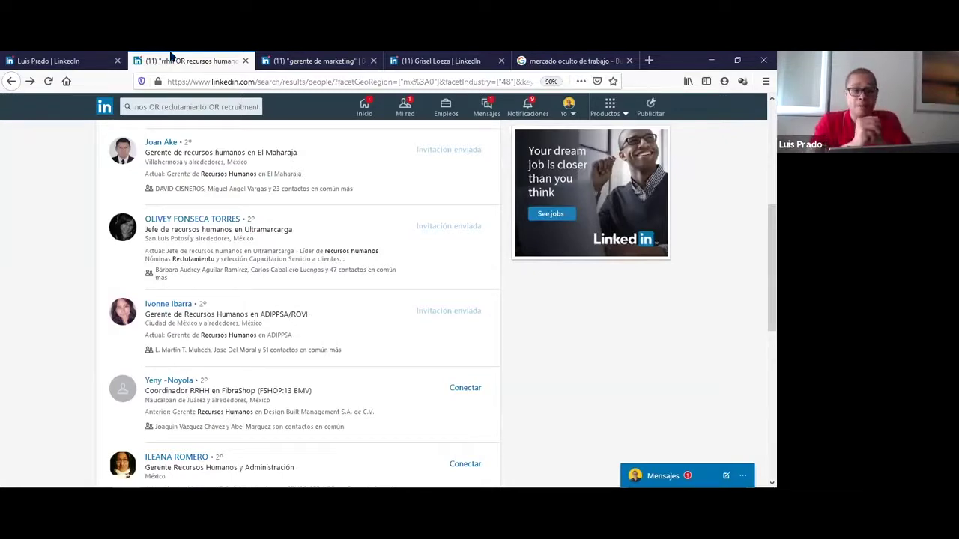
pyautogui.click(582, 60)
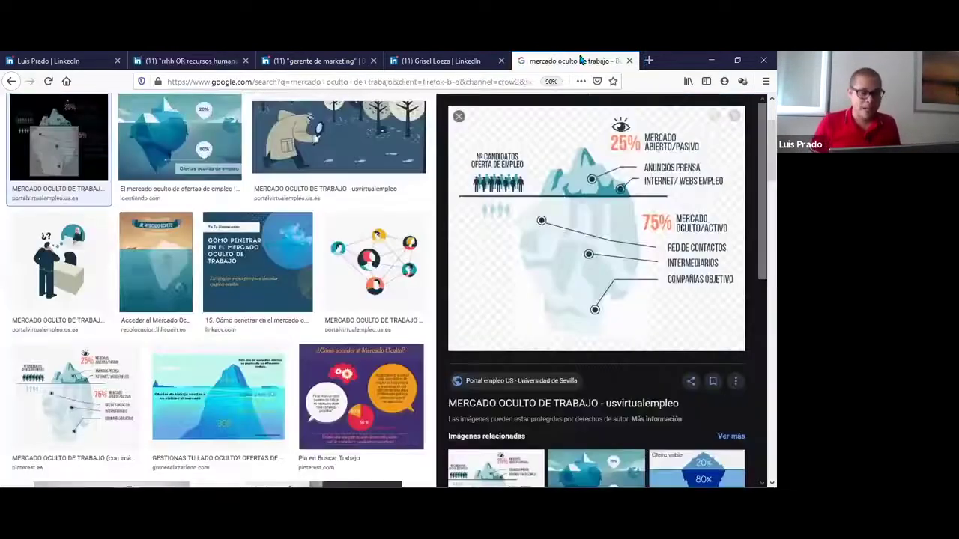